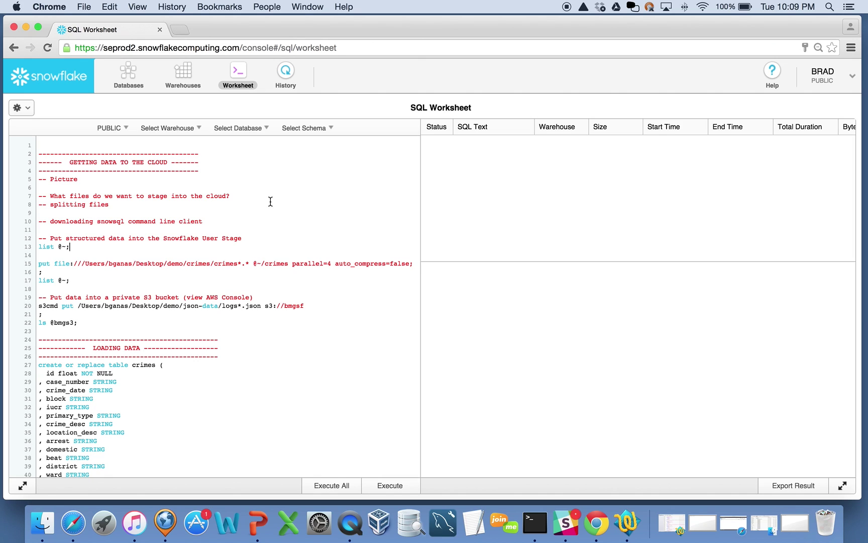
# Bring up the demo folder in Finder and examine the size of Crimes_-_2001_to_present.csv in the crimes folder
pyautogui.moveTo(81, 180); pyautogui.dragTo(28, 176)
pyautogui.moveTo(233, 196); pyautogui.dragTo(38, 196)
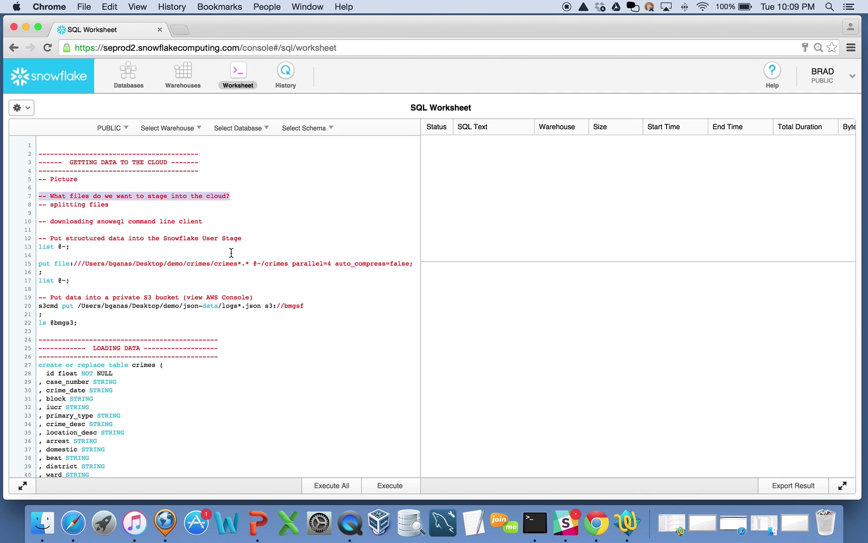
pyautogui.click(756, 526)
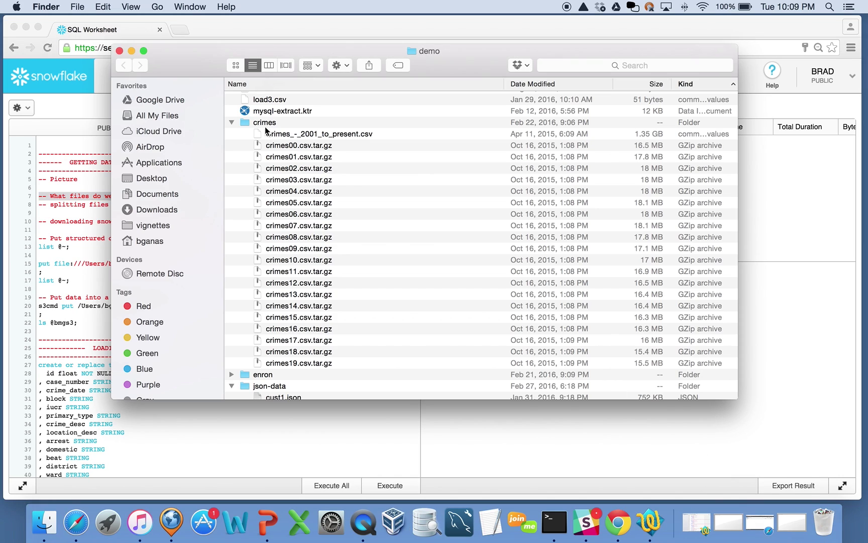
pyautogui.click(262, 125)
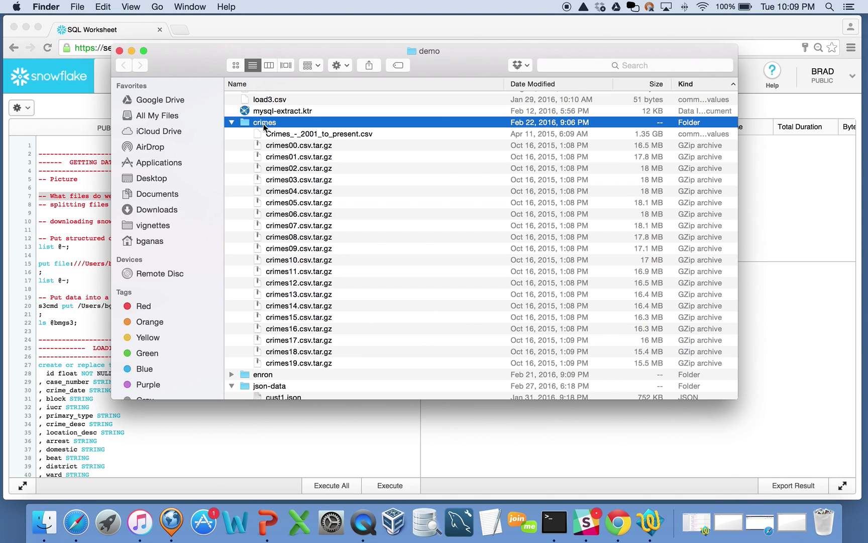
pyautogui.click(279, 134)
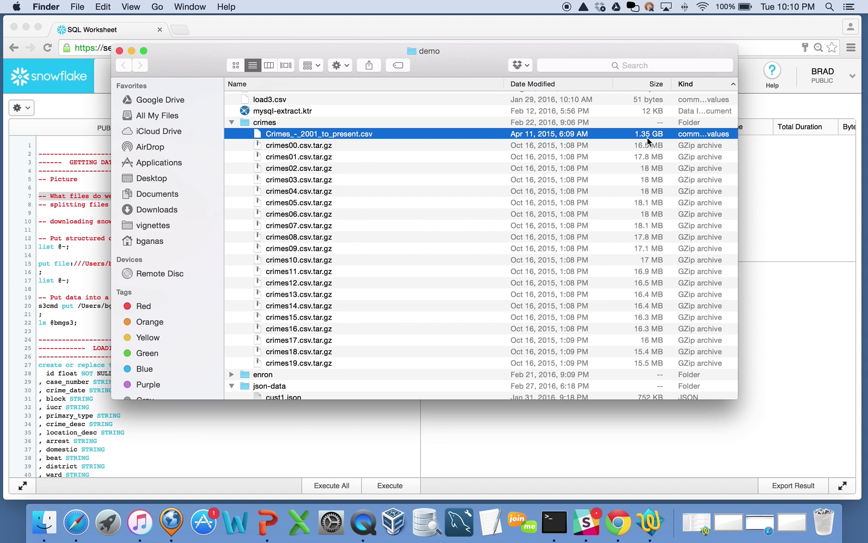
# Compare the split archives crimes00.csv.tar.gz through crimes19.csv.tar.gz with the single large CSV, and minimize the folder window
pyautogui.click(318, 146)
pyautogui.keyDown('shift'); pyautogui.click(285, 366); pyautogui.keyUp('shift')
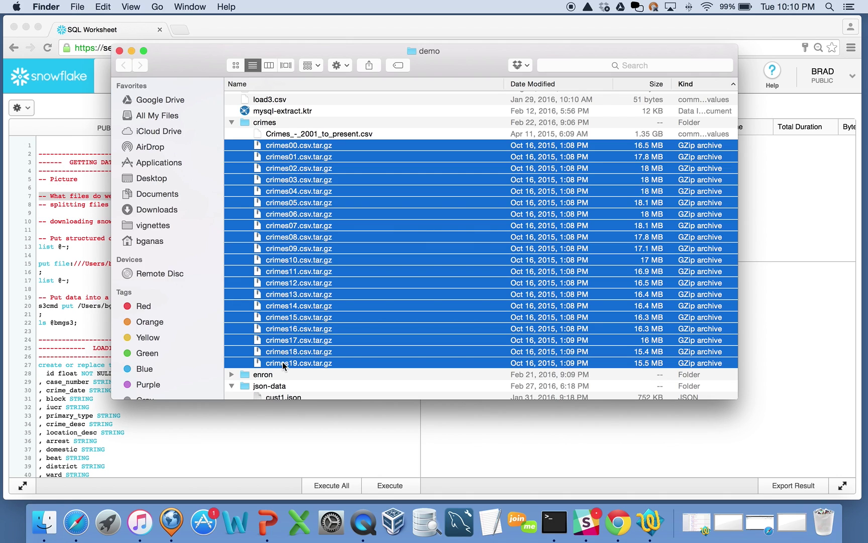
pyautogui.click(334, 134)
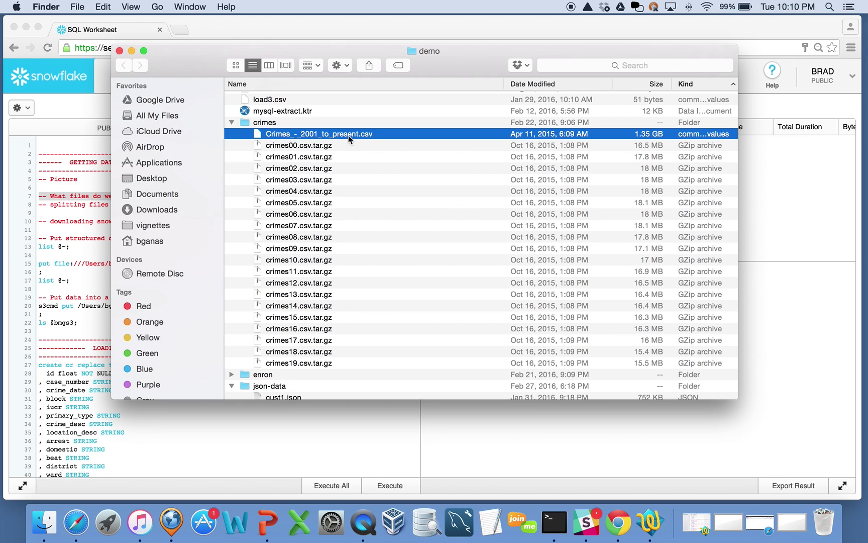
pyautogui.click(294, 147)
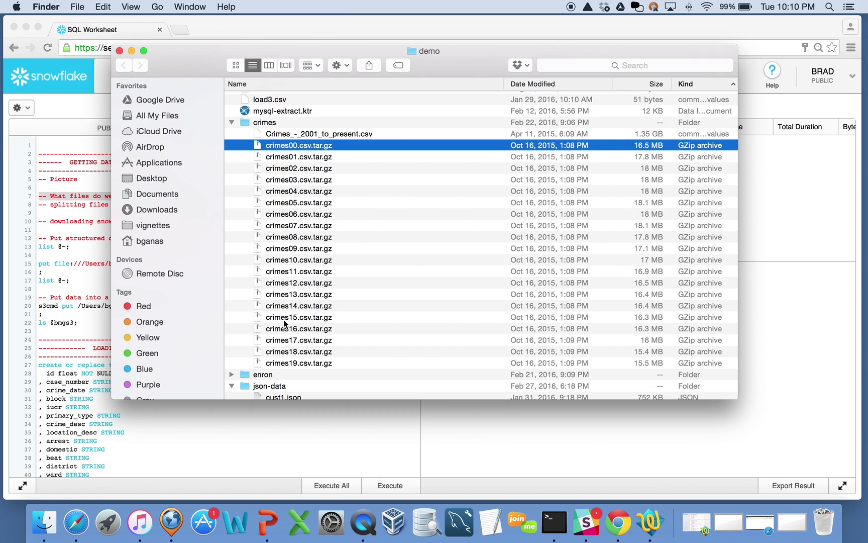
pyautogui.keyDown('shift'); pyautogui.click(285, 365); pyautogui.keyUp('shift')
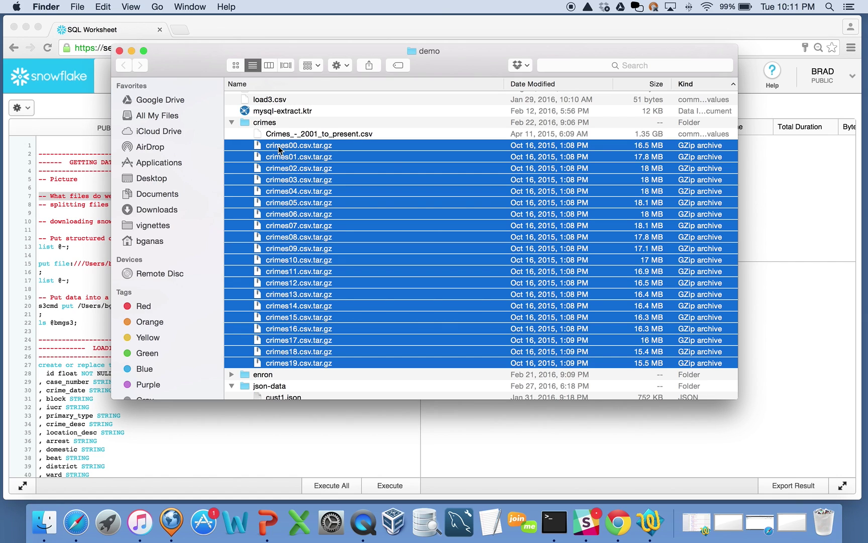
pyautogui.scroll(1, 279, 151)
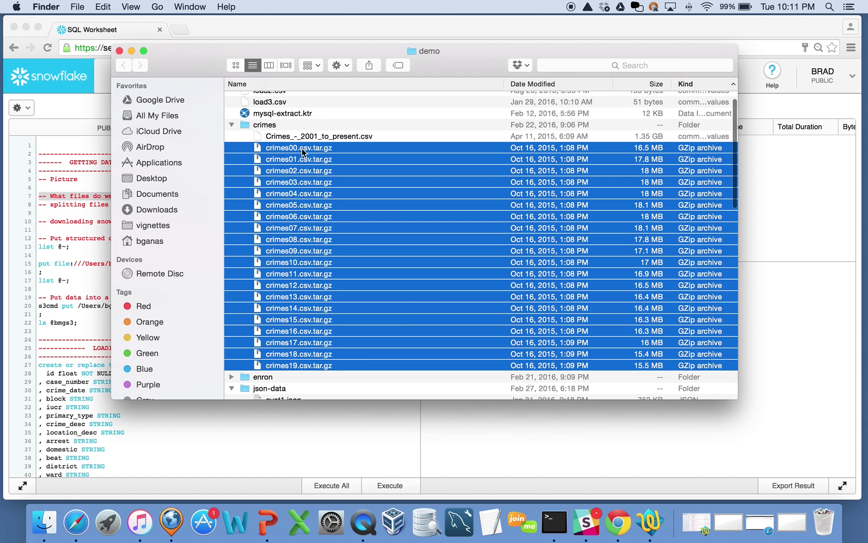
pyautogui.scroll(-1, 317, 367)
pyautogui.scroll(-1, 317, 367)
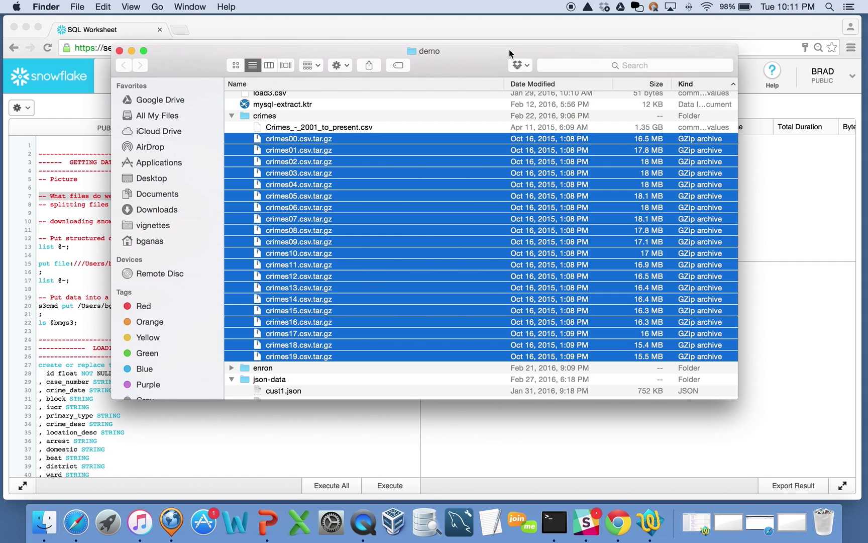
pyautogui.click(132, 52)
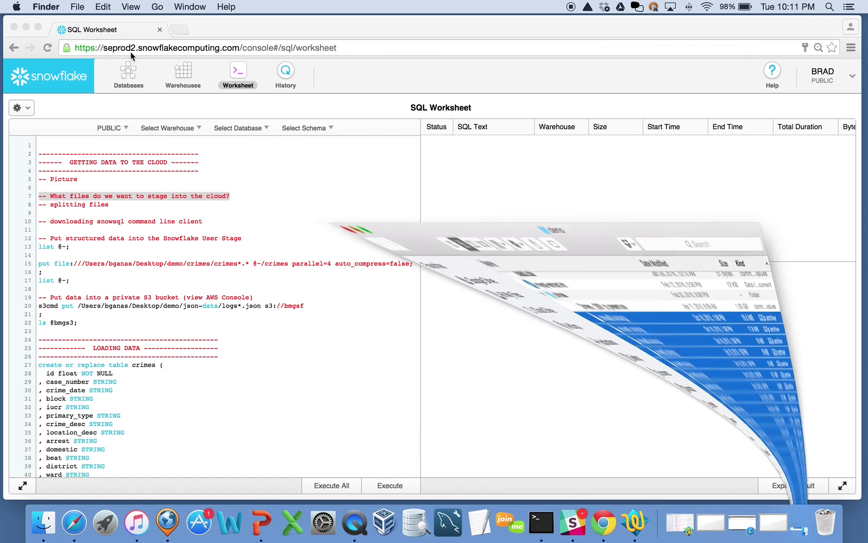
# Check the Command Line Client download offered in Snowflake's help downloads, and close the dialog without downloading
pyautogui.click(773, 76)
pyautogui.click(777, 78)
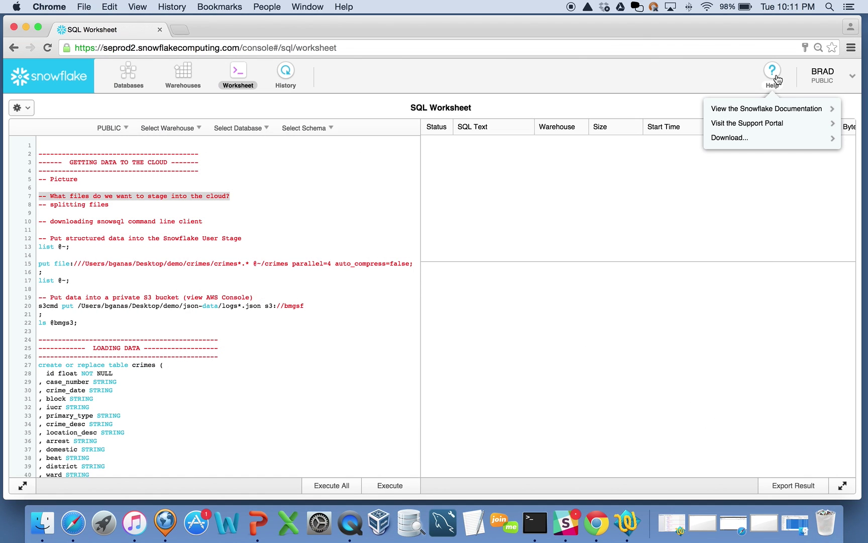
pyautogui.click(732, 138)
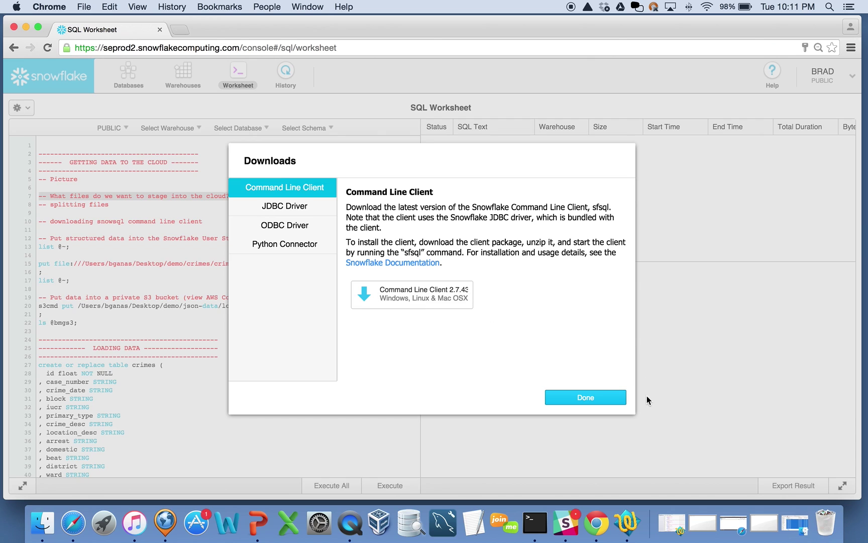
pyautogui.click(585, 398)
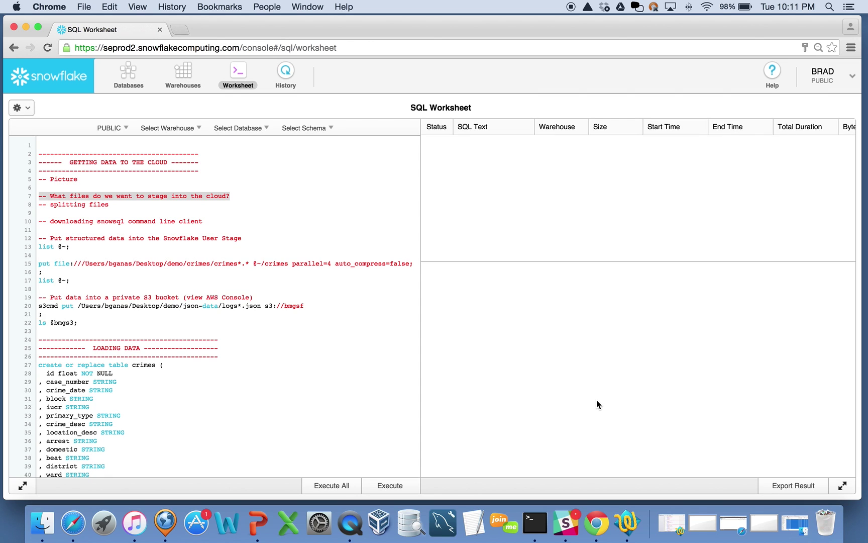
# Start snowsql in Terminal and log in to account seprod2 with the username and the account password
pyautogui.click(763, 525)
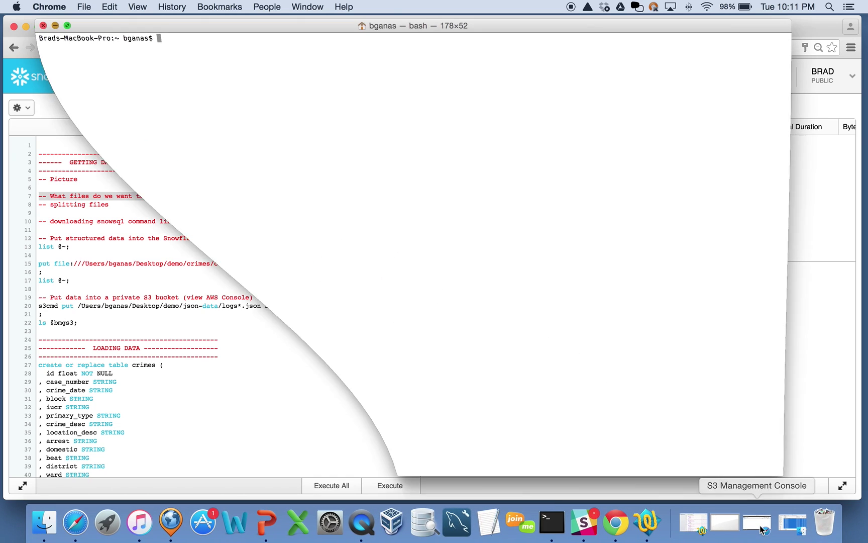
pyautogui.write('snowsql')
pyautogui.press('Return')
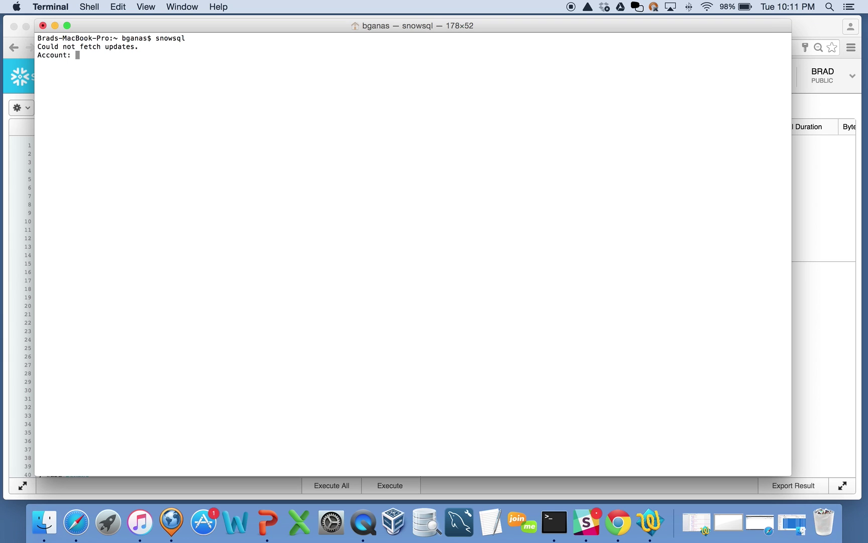
pyautogui.write('seprod2')
pyautogui.press('Return')
pyautogui.write('brad')
pyautogui.press('Return')
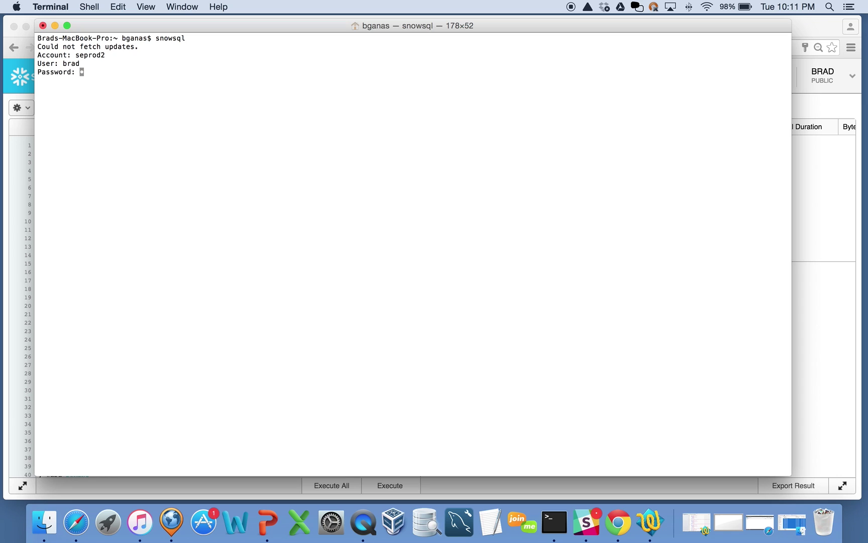
pyautogui.press('Return')
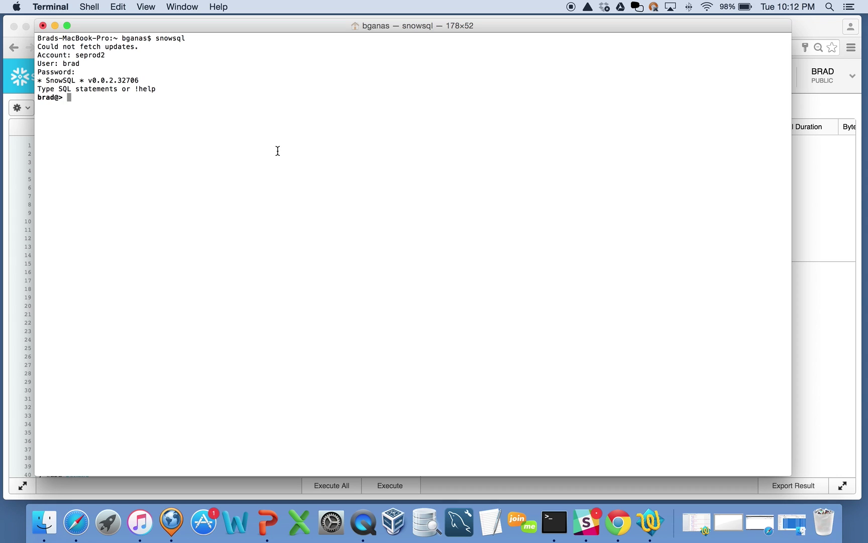
# List the files in the Snowflake user stage with ls @~/;
pyautogui.write('ls @~/;')
pyautogui.press('Return')
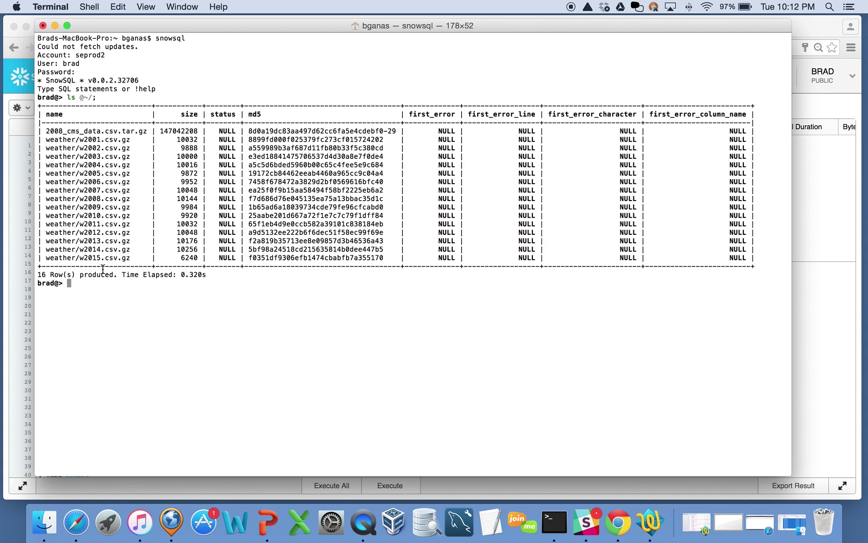
# Copy the crimes*.* put statement from the worksheet and run it in snowsql, uploading to @~/crimes with parallel=4 and auto_compress=false
pyautogui.press('super+Tab')
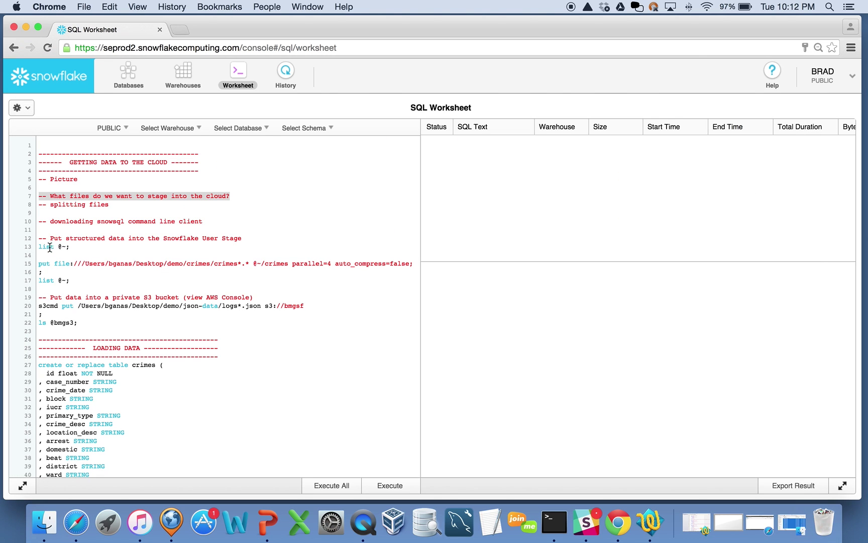
pyautogui.moveTo(38, 263); pyautogui.dragTo(415, 263)
pyautogui.press('super+c')
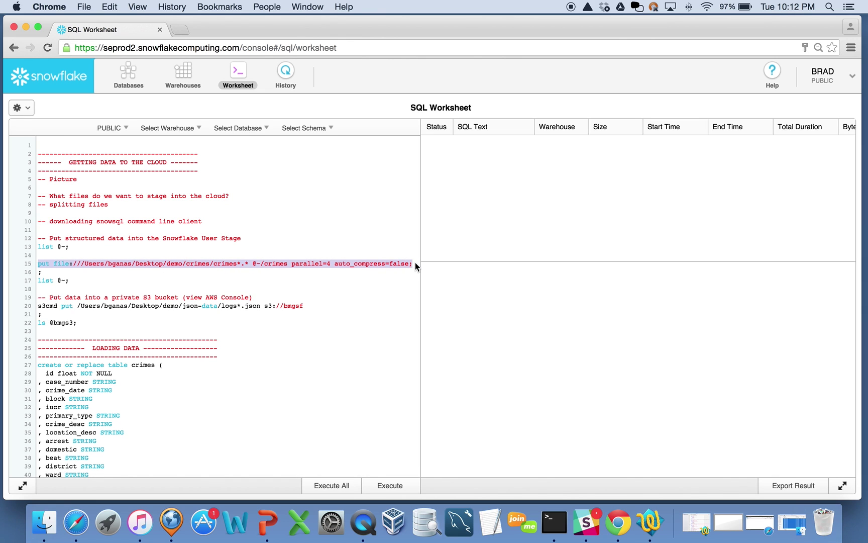
pyautogui.press('super+Tab')
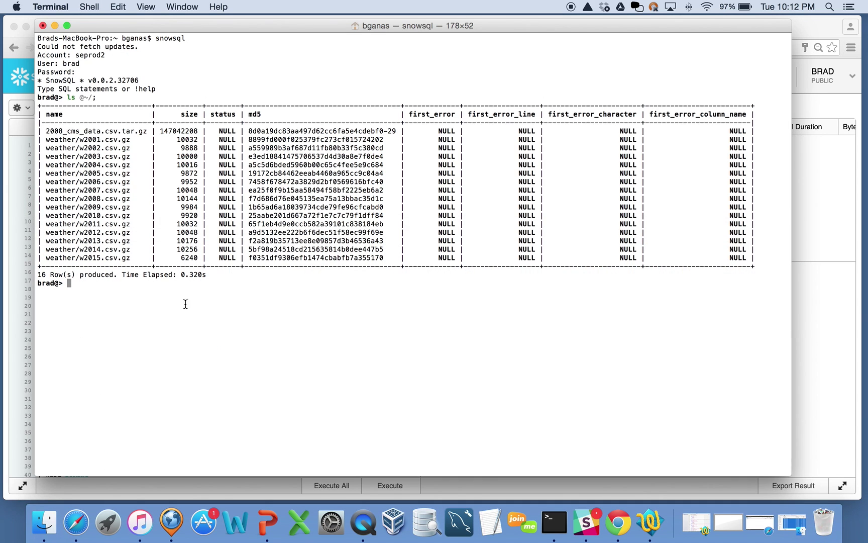
pyautogui.press('super+v')
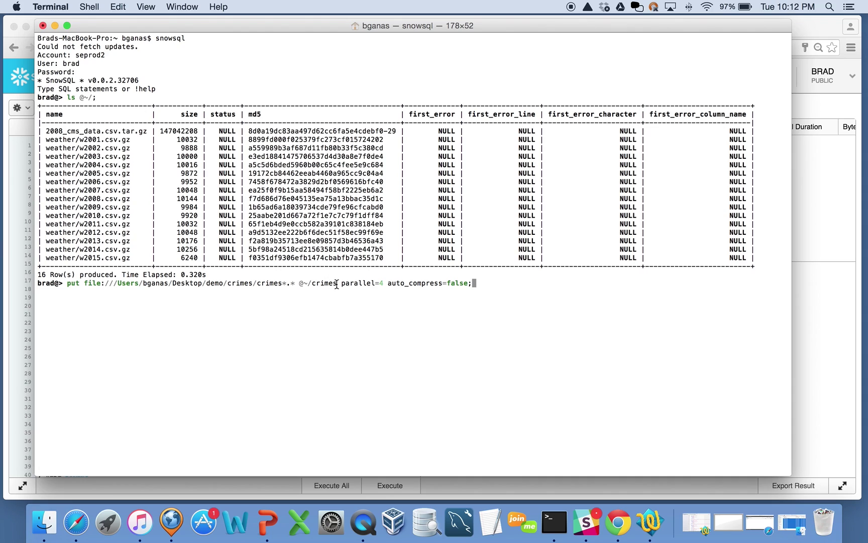
pyautogui.press('Return')
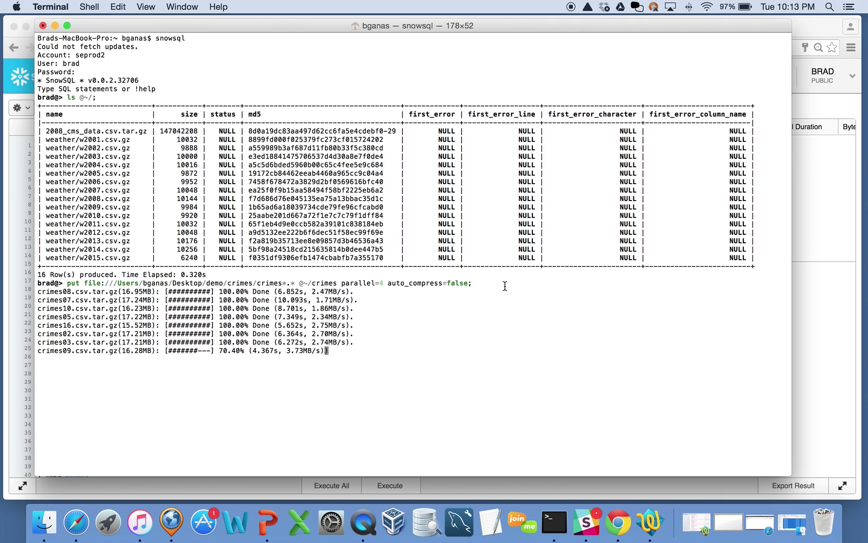
# Review the per-user default stage on the Data Loading Scenarios slide, and return to Terminal
pyautogui.press('super+Tab')
pyautogui.press('super+Tab')
pyautogui.press('super+Tab')
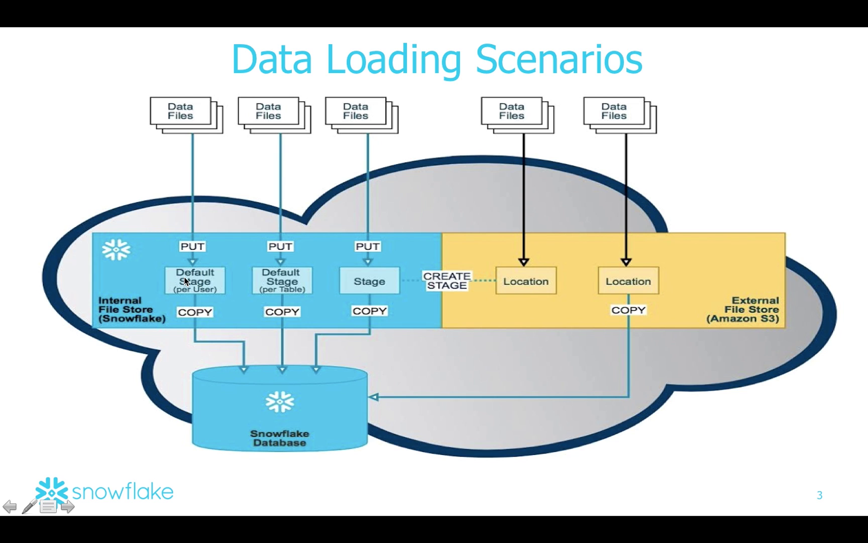
pyautogui.press('super+Tab')
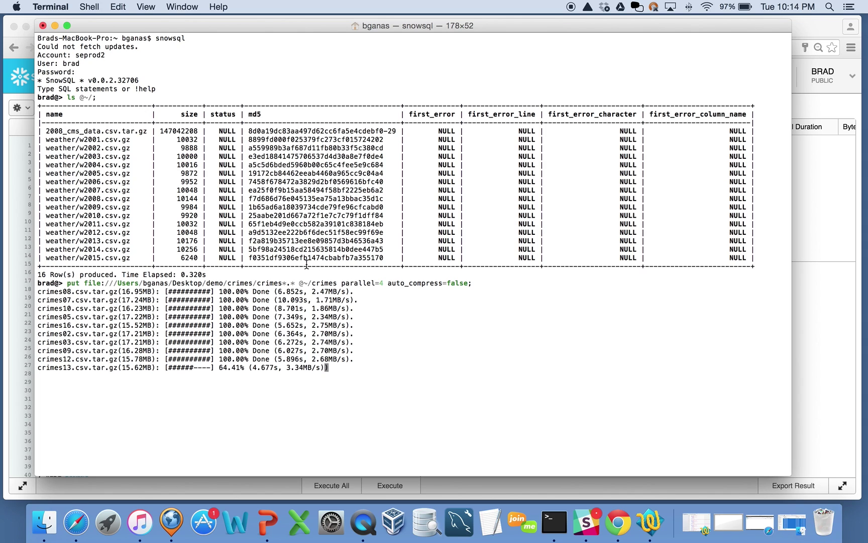
# Review the worksheet's s3cmd put line for the logs*.json files, and bring the demo folder back up in Finder
pyautogui.click(20, 242)
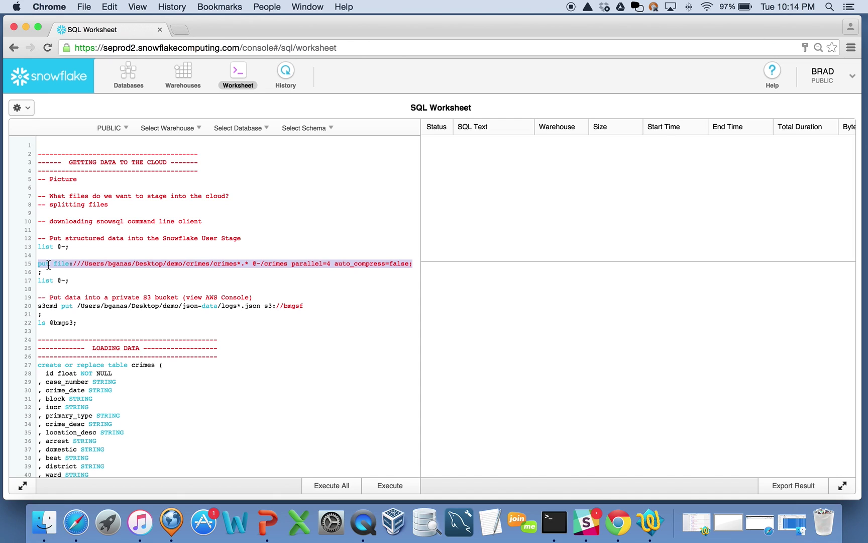
pyautogui.click(304, 307)
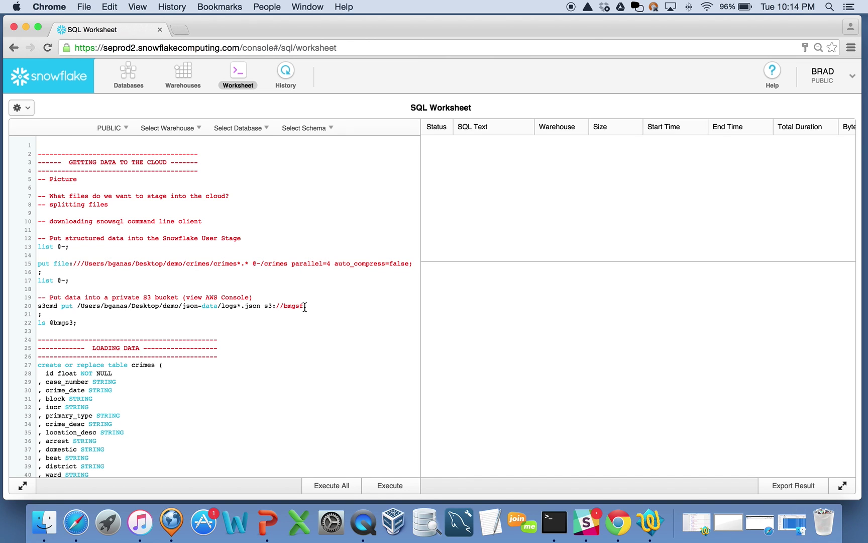
pyautogui.press('super+Tab')
pyautogui.press('super+Tab')
pyautogui.press('super+Tab')
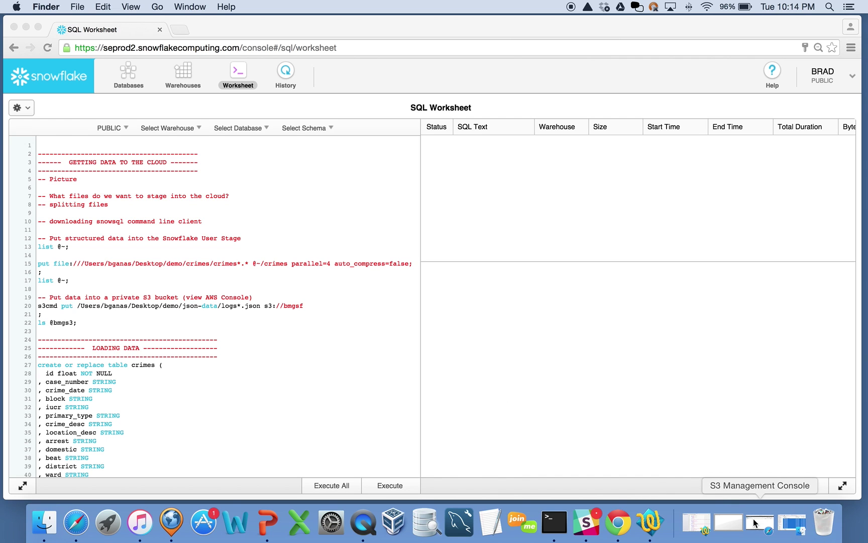
pyautogui.click(792, 522)
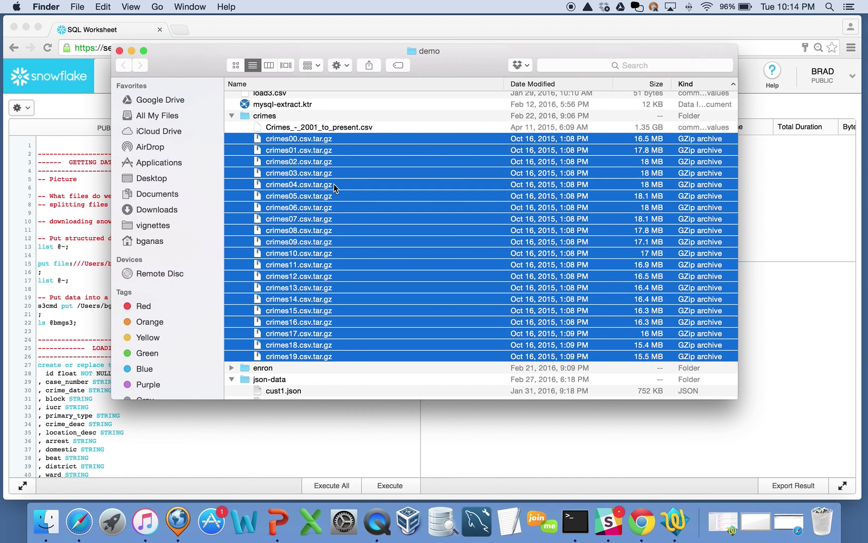
# Select logs1.json through logs30.json in the json-data folder to examine the files for the S3 bucket
pyautogui.click(343, 205)
pyautogui.scroll(-10, 342, 215)
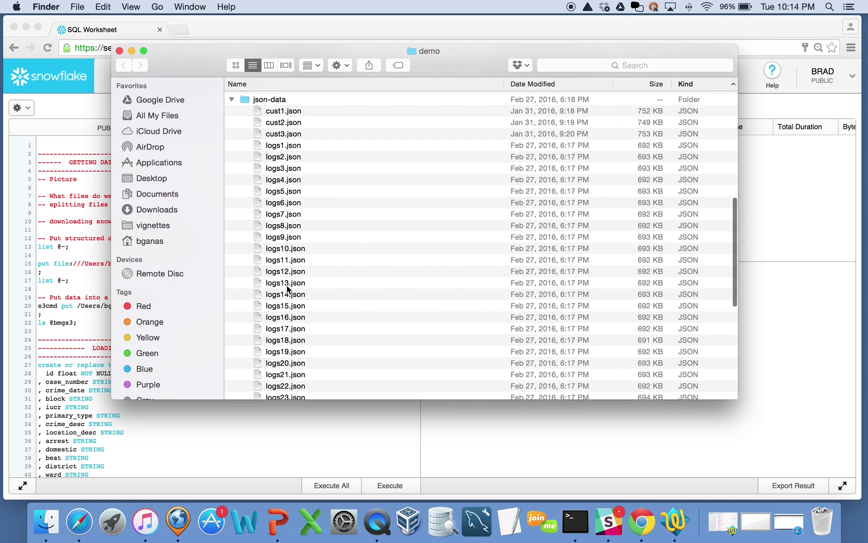
pyautogui.scroll(-2, 283, 291)
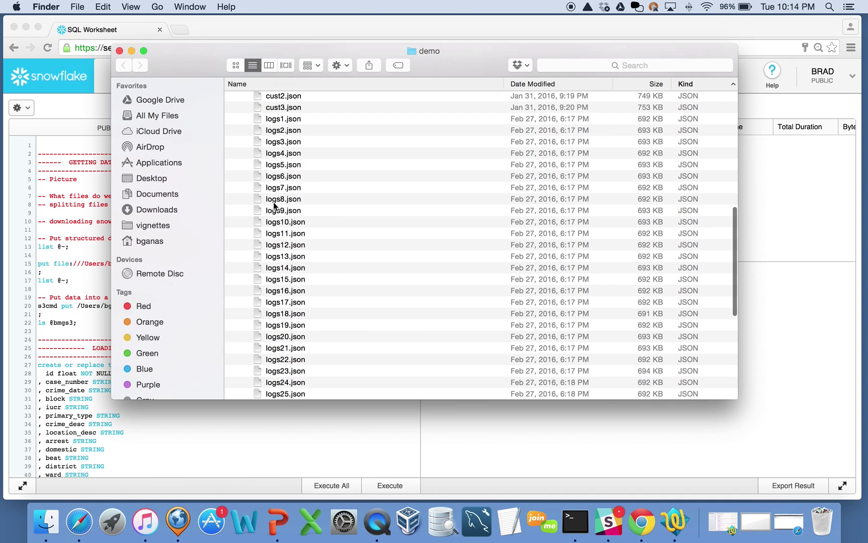
pyautogui.click(275, 117)
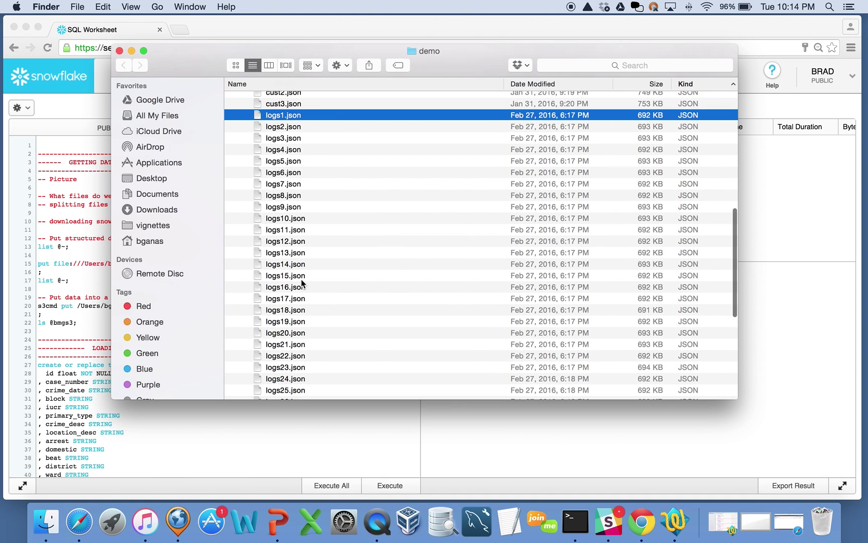
pyautogui.scroll(-4, 301, 284)
pyautogui.scroll(-3, 302, 285)
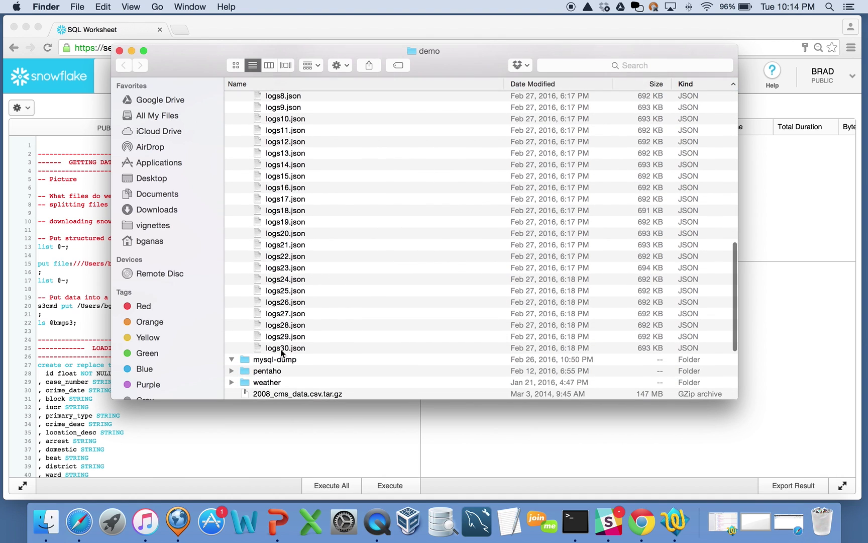
pyautogui.keyDown('shift'); pyautogui.click(280, 349); pyautogui.keyUp('shift')
pyautogui.scroll(3, 284, 342)
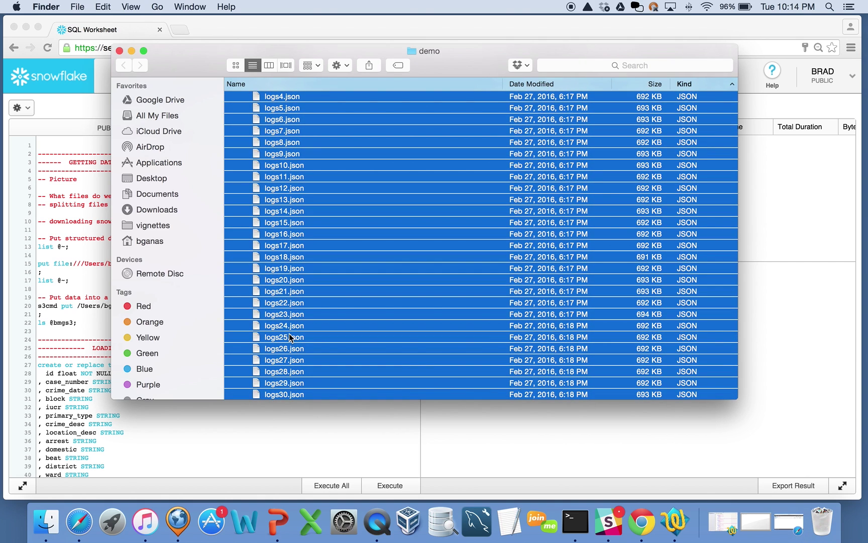
# Examine the structure of the JSON records in logs9.json in TextWrangler, and return to the log files in the demo folder
pyautogui.click(724, 521)
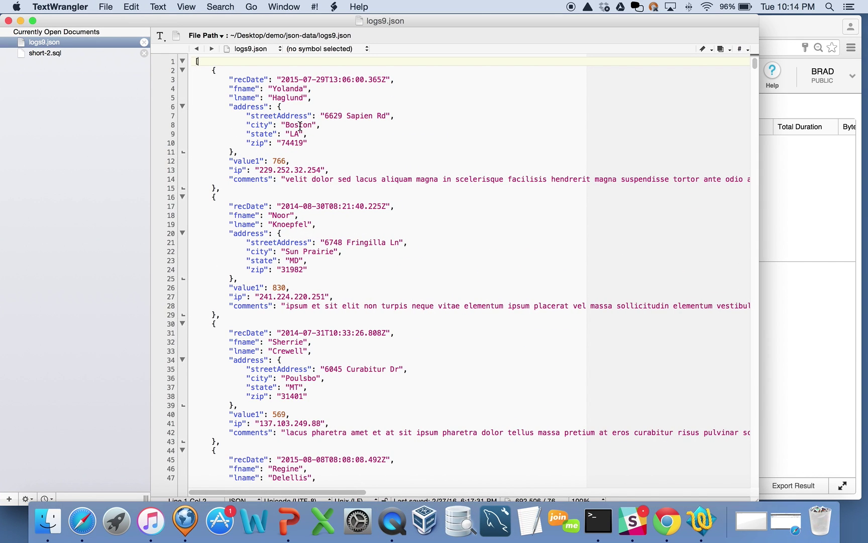
pyautogui.scroll(-20, 300, 126)
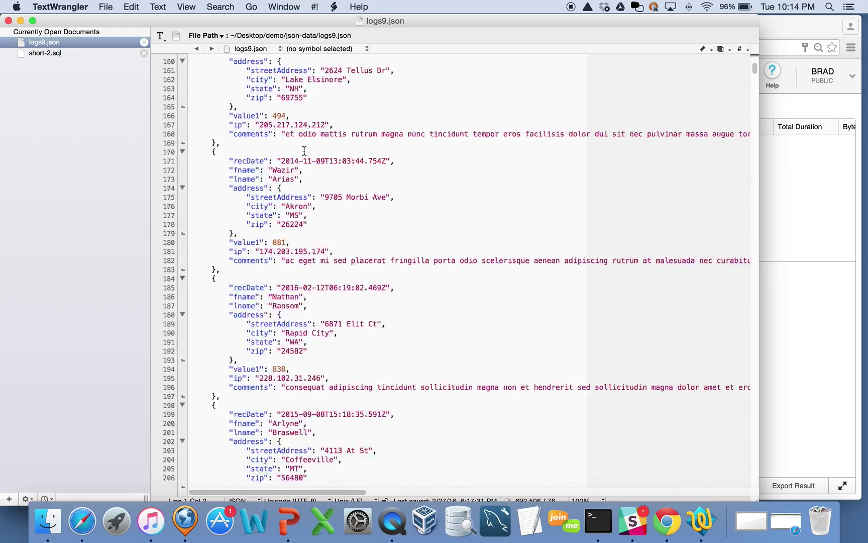
pyautogui.scroll(20, 304, 152)
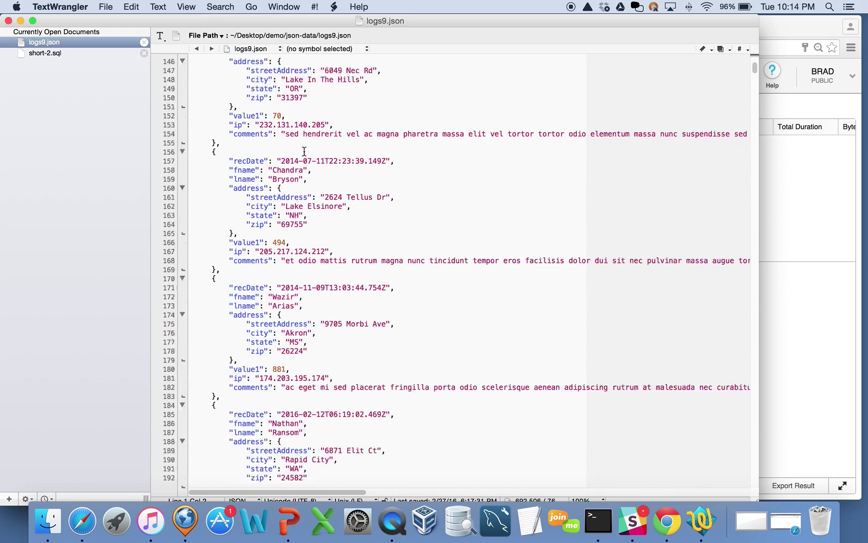
pyautogui.scroll(20, 304, 152)
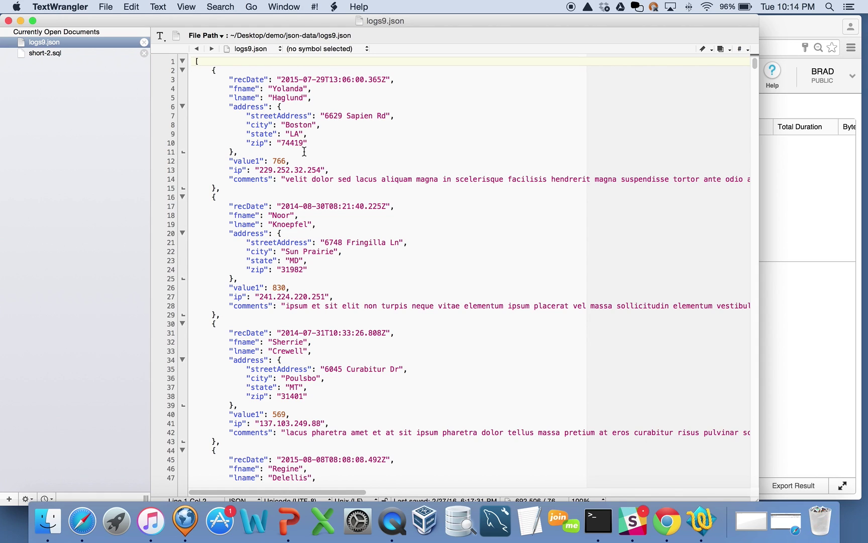
pyautogui.click(20, 21)
pyautogui.scroll(5, 340, 221)
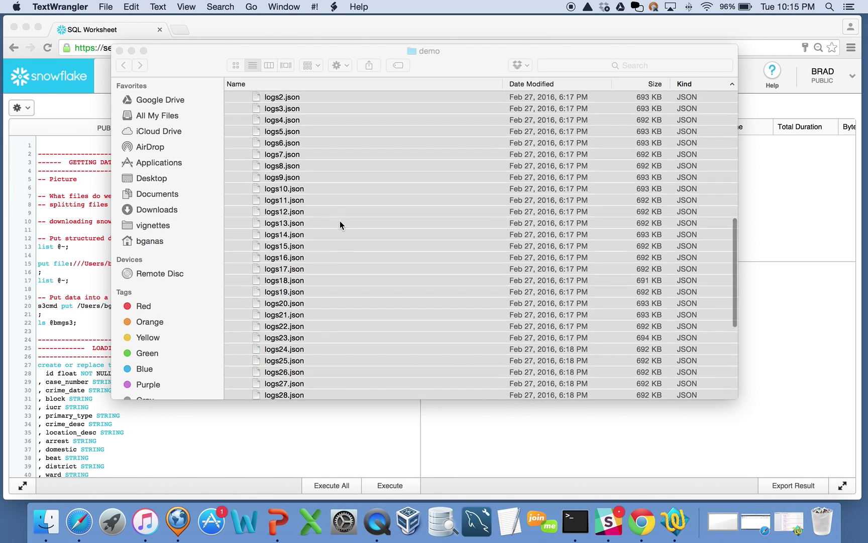
pyautogui.scroll(2, 340, 220)
pyautogui.scroll(-3, 337, 224)
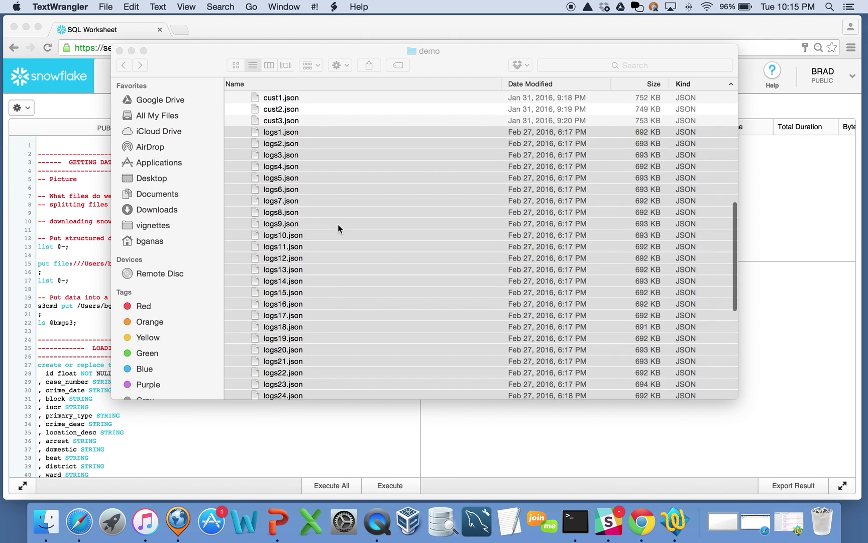
# Review the external Amazon S3 locations on the Data Loading Scenarios slide, and bring up the bash Terminal window
pyautogui.press('super+Tab')
pyautogui.press('super+Tab')
pyautogui.press('super+Tab')
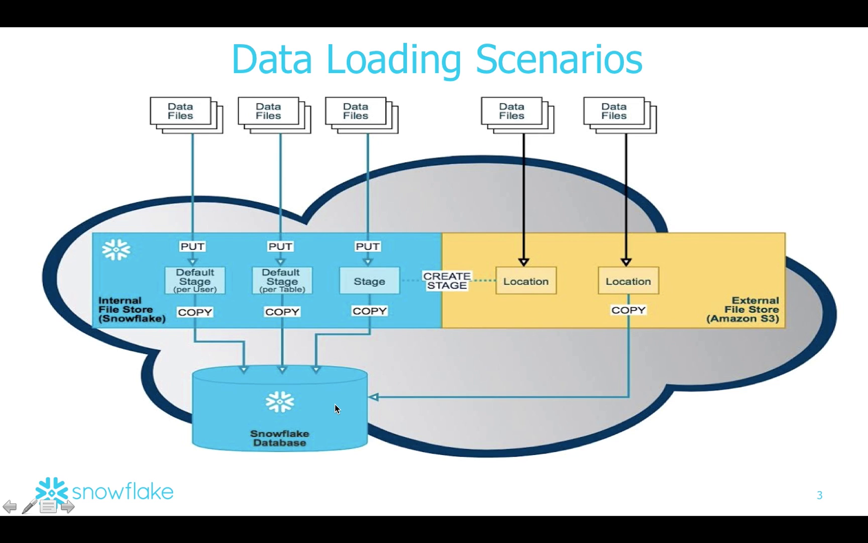
pyautogui.press('Escape')
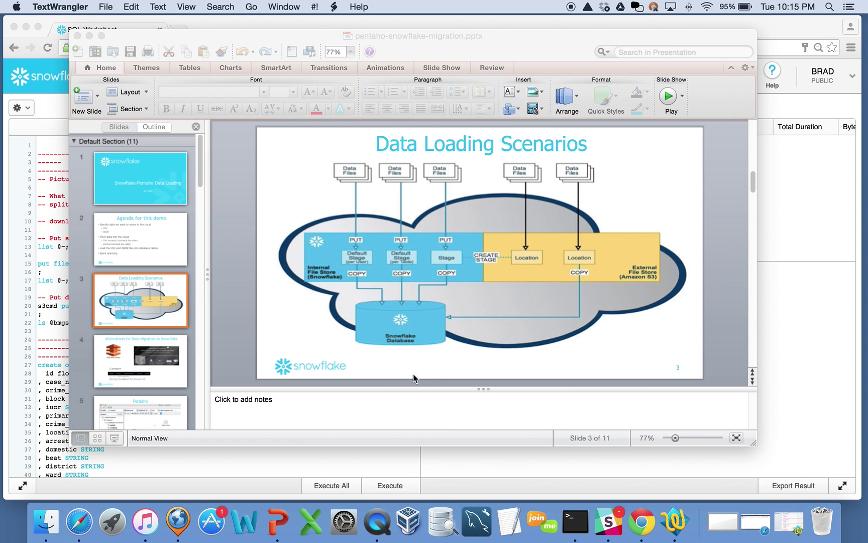
pyautogui.click(725, 527)
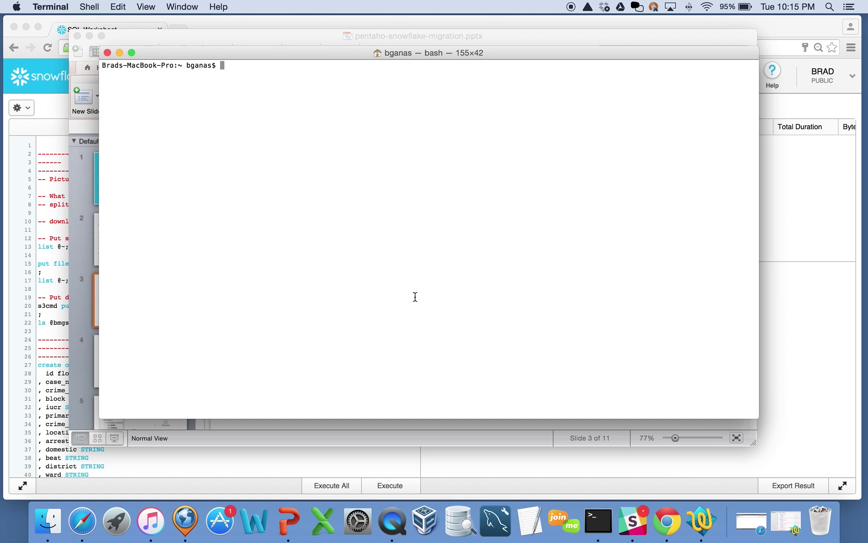
# Copy the s3cmd put line for the logs*.json files from the Snowflake SQL worksheet
pyautogui.click(35, 278)
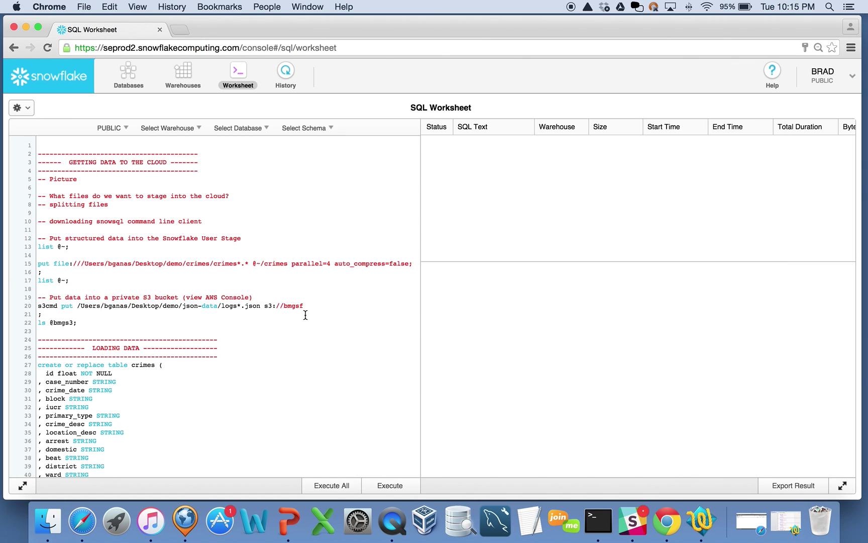
pyautogui.moveTo(304, 306); pyautogui.dragTo(35, 307)
pyautogui.press('super+c')
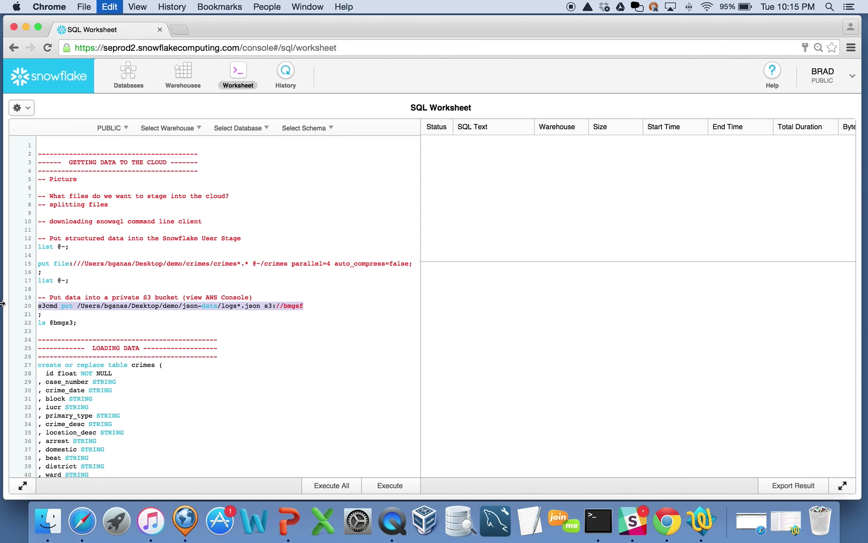
# Check the current contents of the bmgsf bucket in the AWS console in Safari, refreshing the listing
pyautogui.click(752, 521)
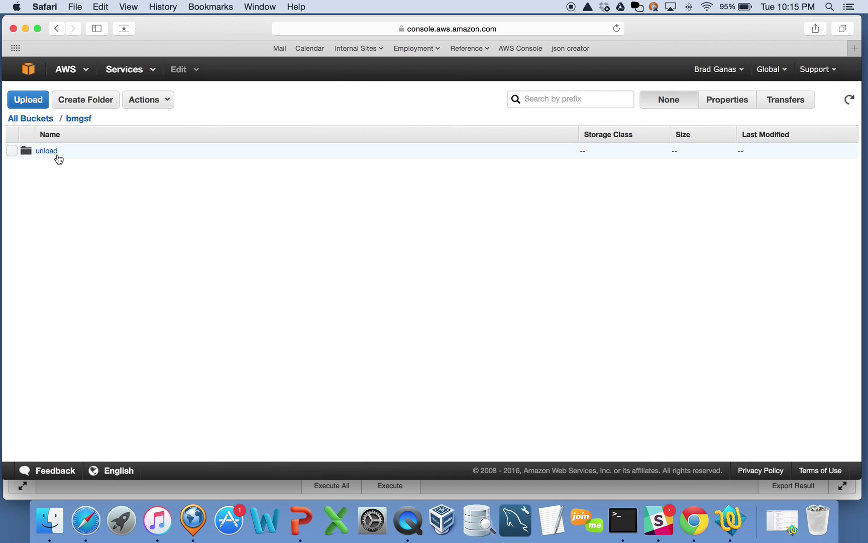
pyautogui.click(850, 100)
pyautogui.press('super+Tab')
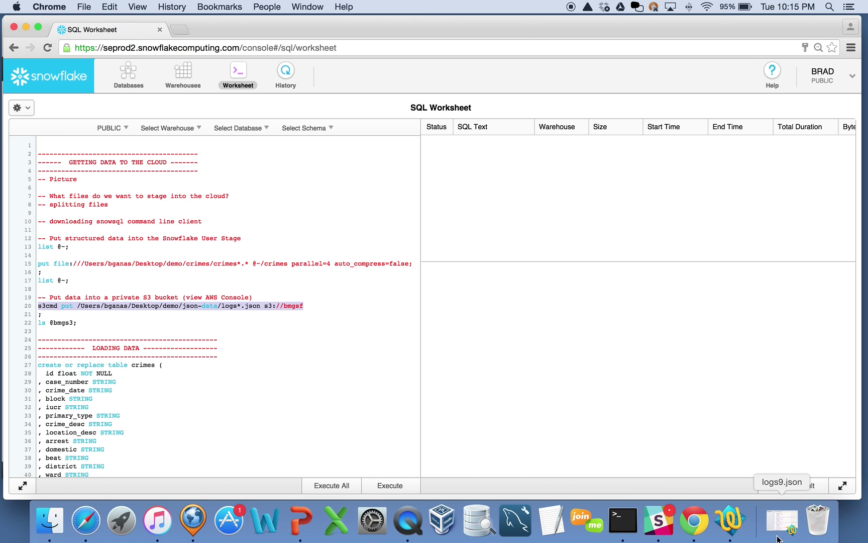
# Run the copied s3cmd put command in the bash Terminal to upload json-data/logs*.json to s3://bmgsf
pyautogui.press('super+Tab')
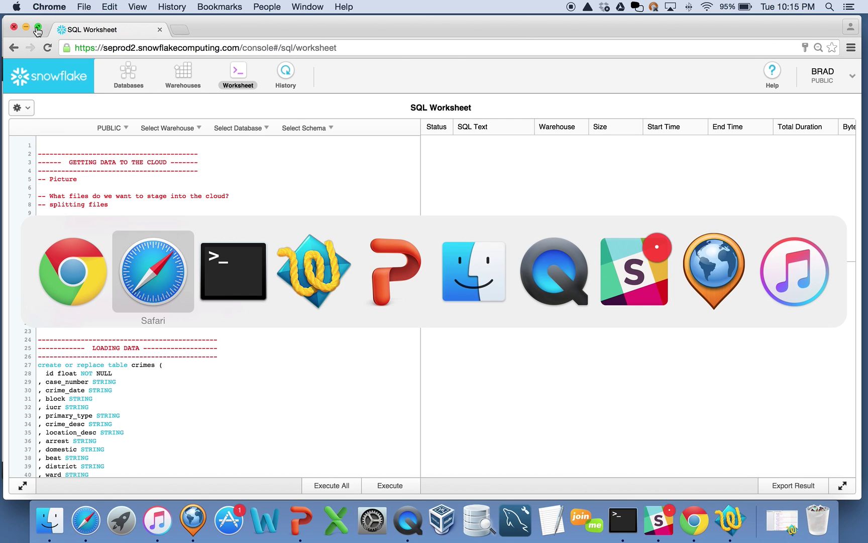
pyautogui.press('super+Tab')
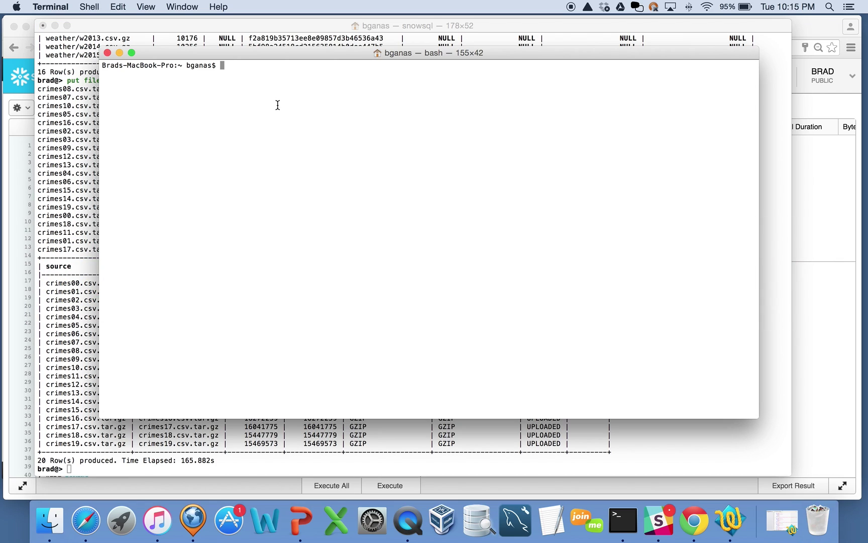
pyautogui.press('super+v')
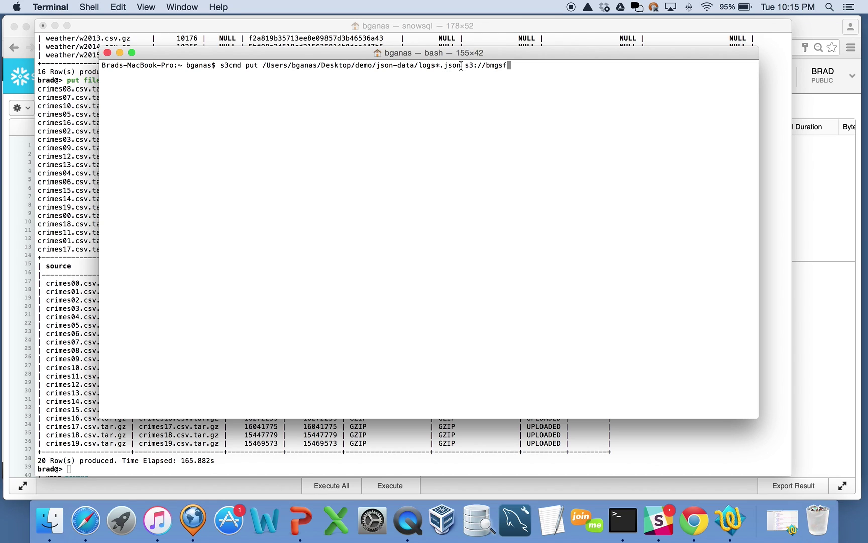
pyautogui.press('Return')
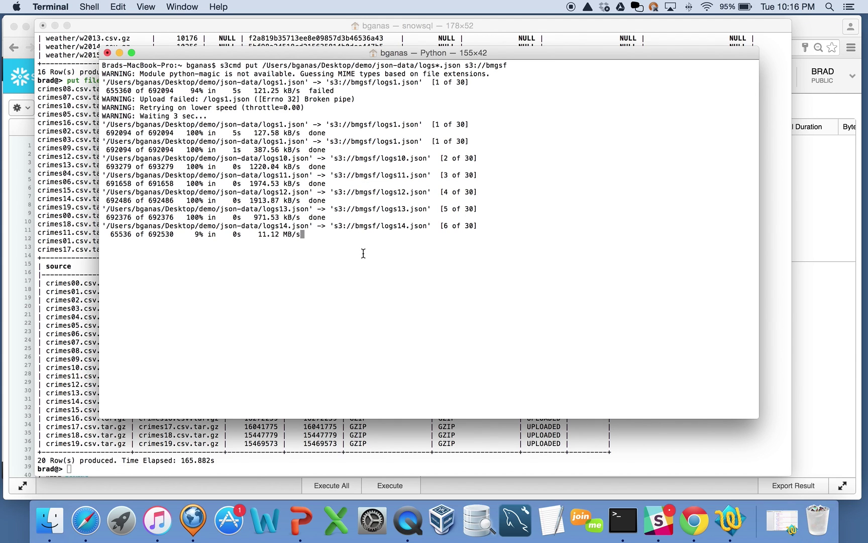
# Clear the snowsql session's screen and list the user stage files with ls @~;
pyautogui.click(74, 244)
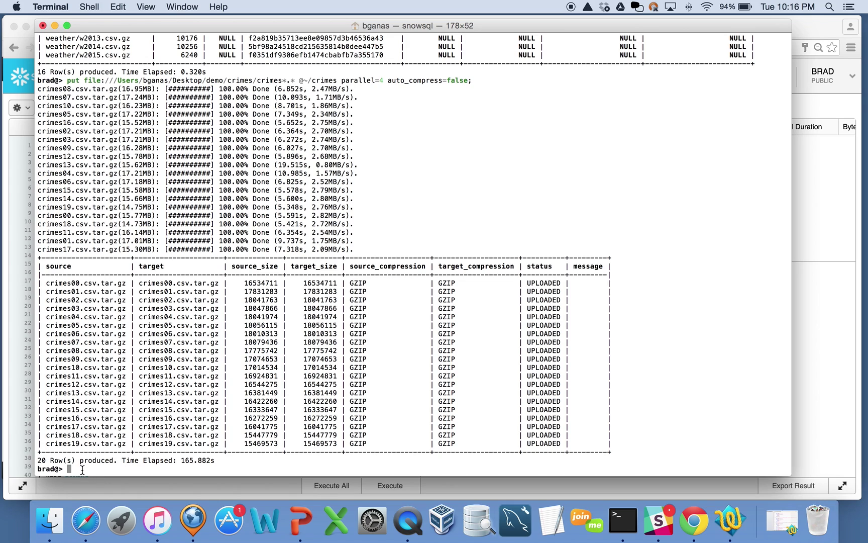
pyautogui.hotkey('ctrl', 'l')
pyautogui.write('ls @~;')
pyautogui.press('Return')
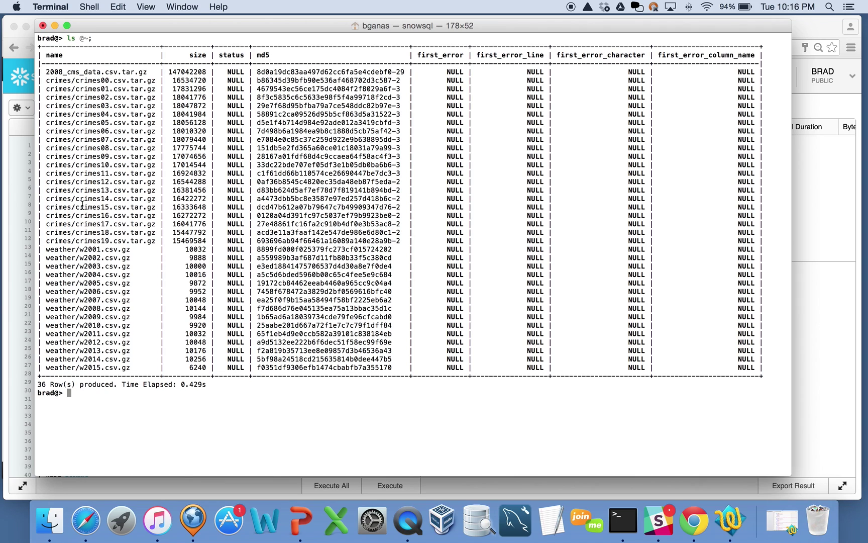
# Bring the bash Terminal window to the front to check the progress of the S3 upload
pyautogui.press('super+Tab')
pyautogui.press('super+Tab')
pyautogui.press('super+Tab')
pyautogui.press('super+Tab')
pyautogui.press('super+Tab')
pyautogui.press('super+Tab')
pyautogui.press('super+Tab')
pyautogui.press('super+Tab')
pyautogui.press('super+Tab')
pyautogui.press('super+Tab')
pyautogui.click(186, 7)
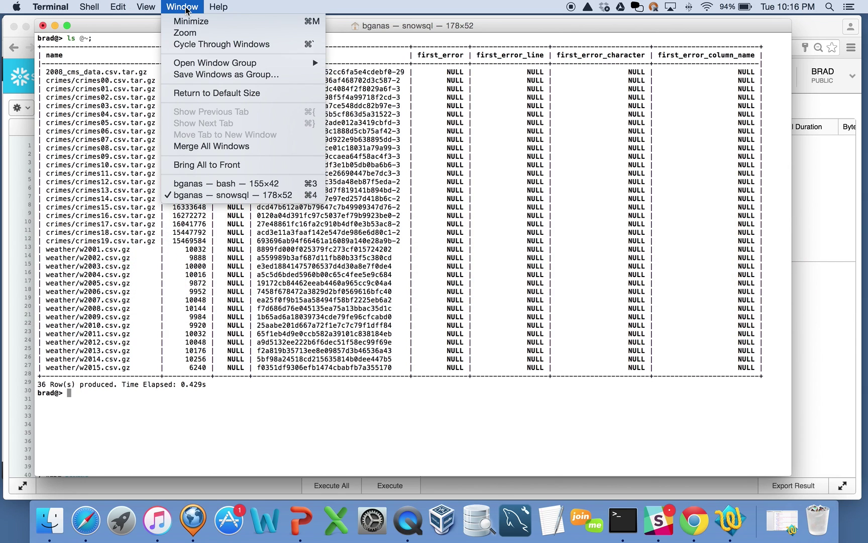
pyautogui.click(201, 183)
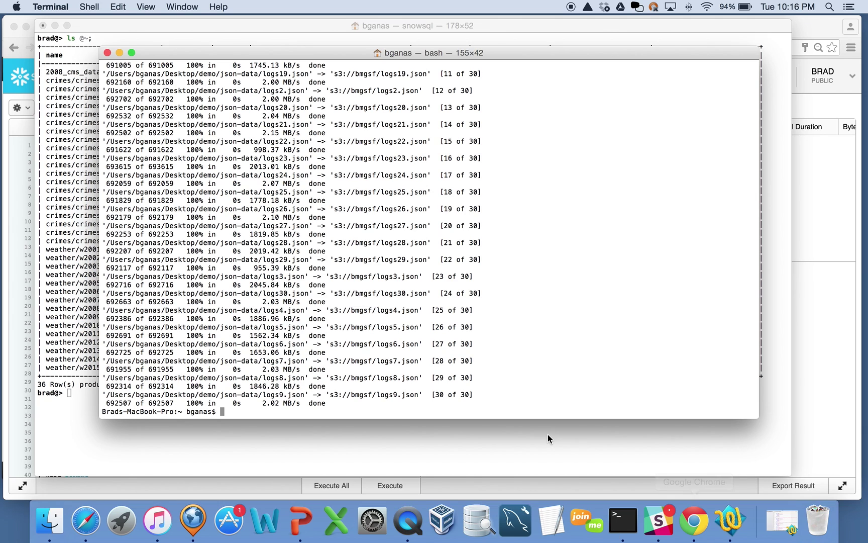
# Refresh the bmgsf bucket in the AWS console and look through the log files in it
pyautogui.press('super+Tab')
pyautogui.press('super+Tab')
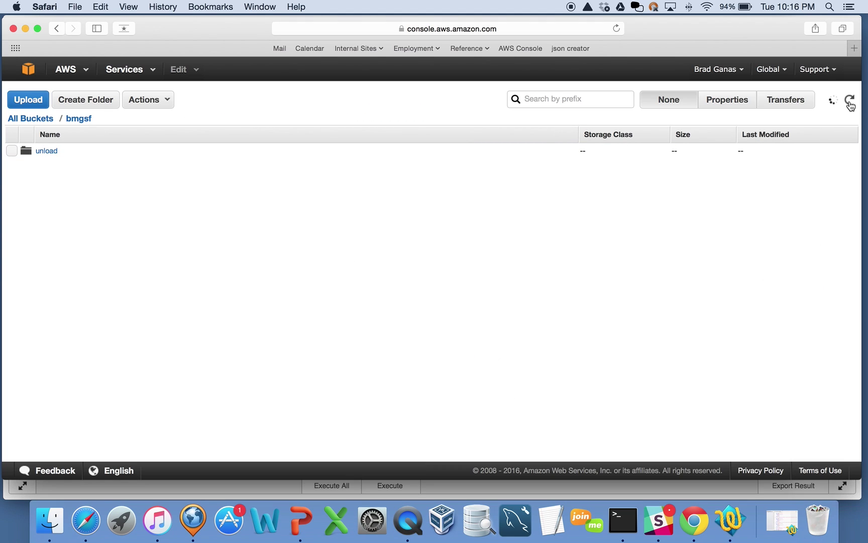
pyautogui.scroll(-5, 301, 282)
pyautogui.scroll(-1, 294, 292)
# Review the stage and S3 location paths on the Data Loading Scenarios slide, and return to the AWS console
pyautogui.press('super+Tab')
pyautogui.press('super+Tab')
pyautogui.press('super+Tab')
pyautogui.press('super+Tab')
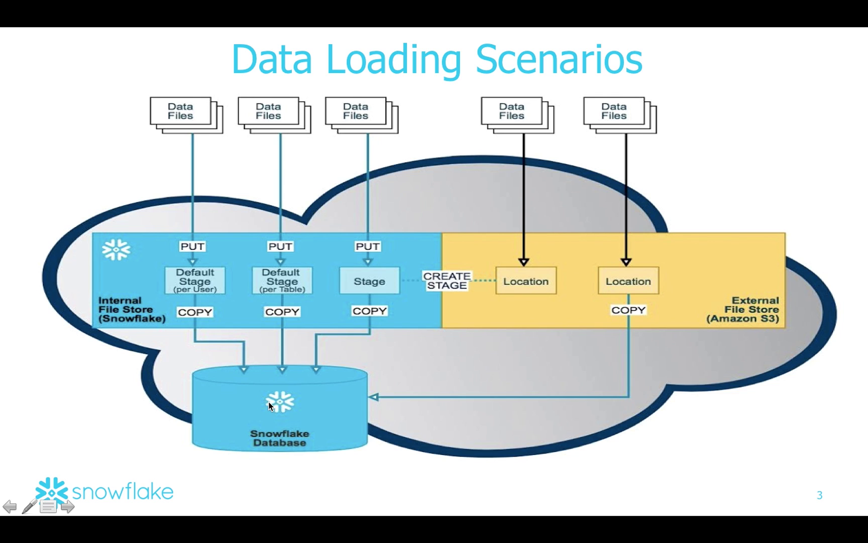
pyautogui.press('super+Tab')
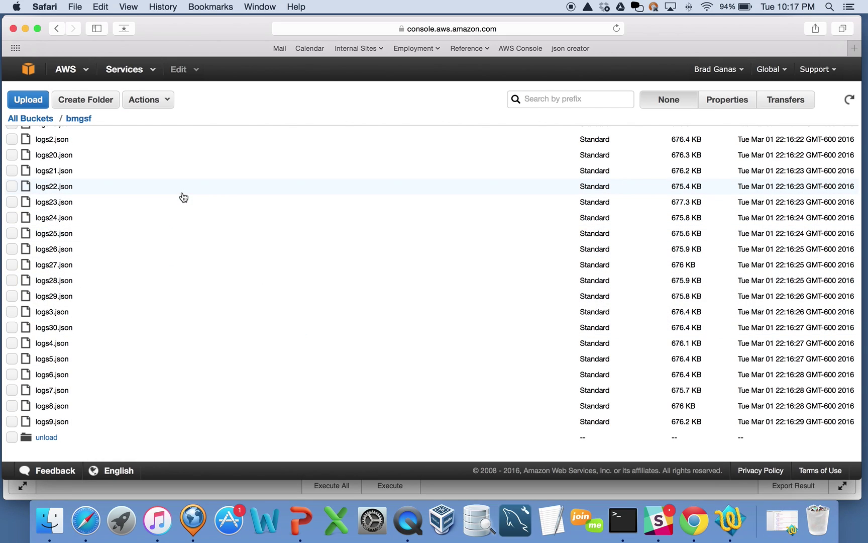
# Minimize the AWS console, the PowerPoint presentation and both Terminal windows to get back to the SQL worksheet
pyautogui.click(25, 28)
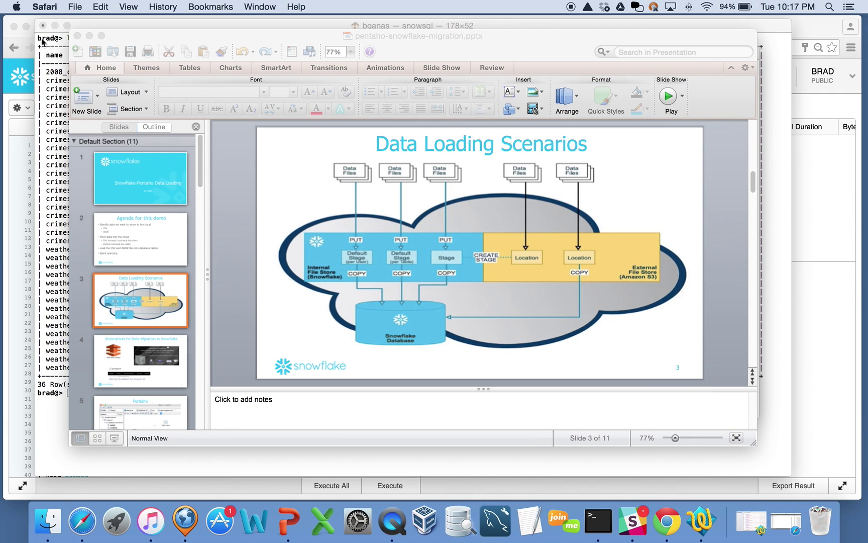
pyautogui.click(90, 36)
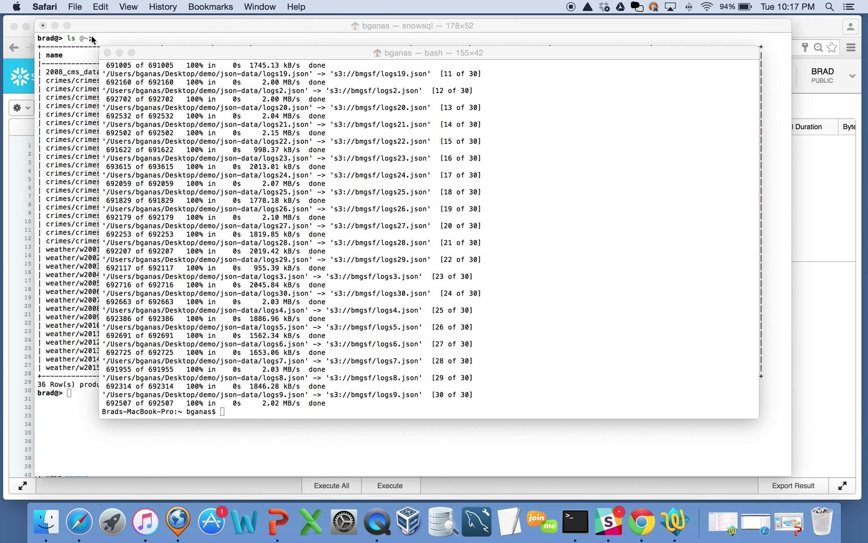
pyautogui.click(120, 53)
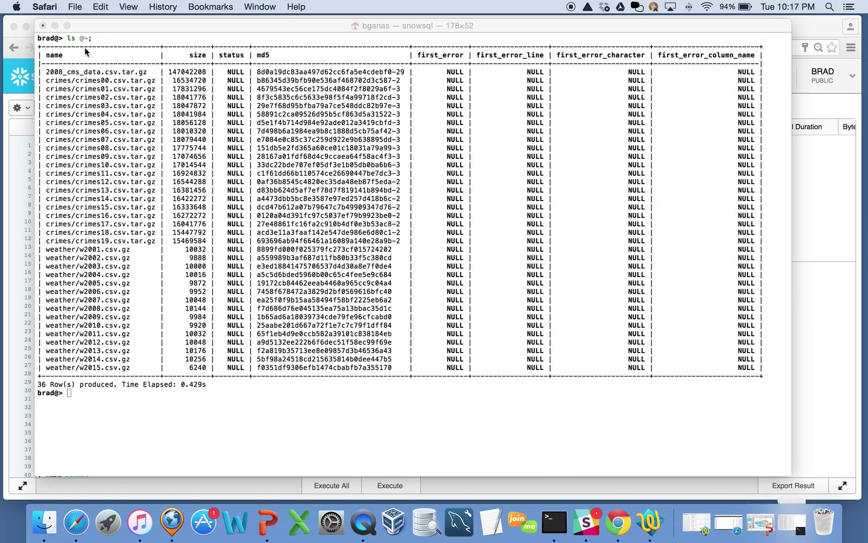
pyautogui.click(55, 25)
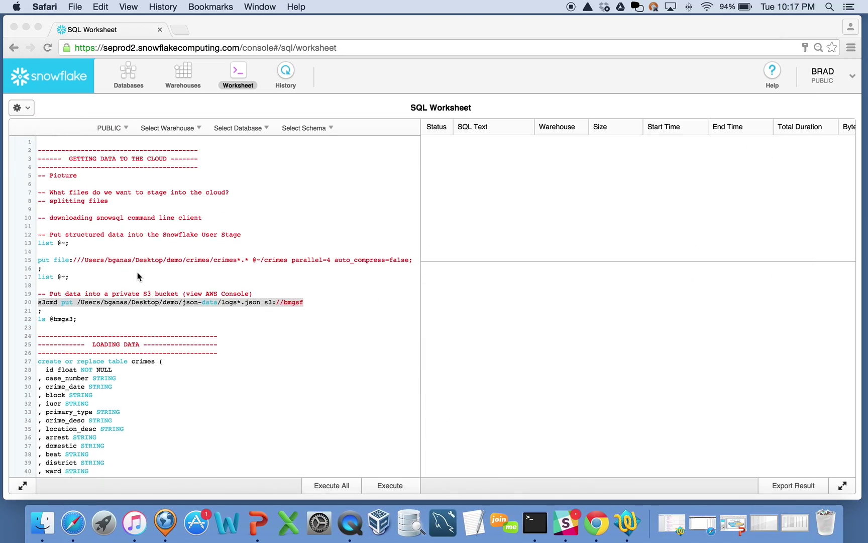
pyautogui.scroll(-5, 138, 272)
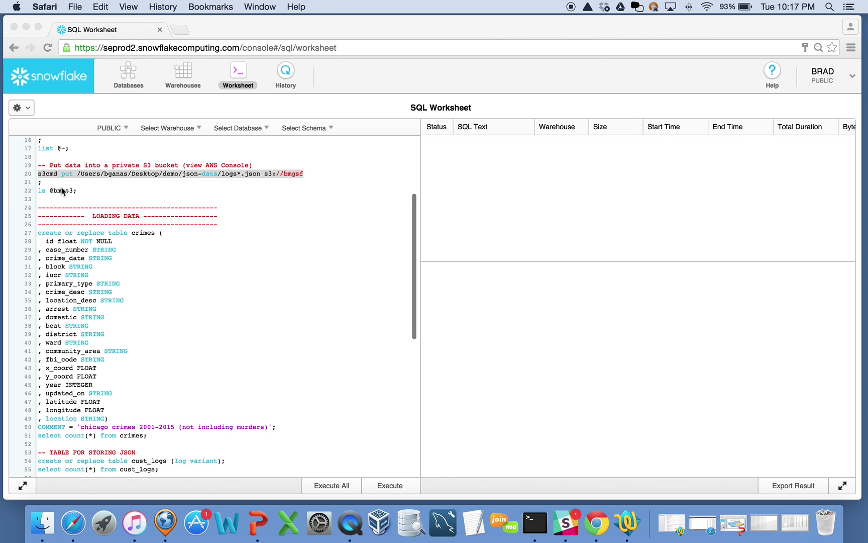
pyautogui.click(62, 189)
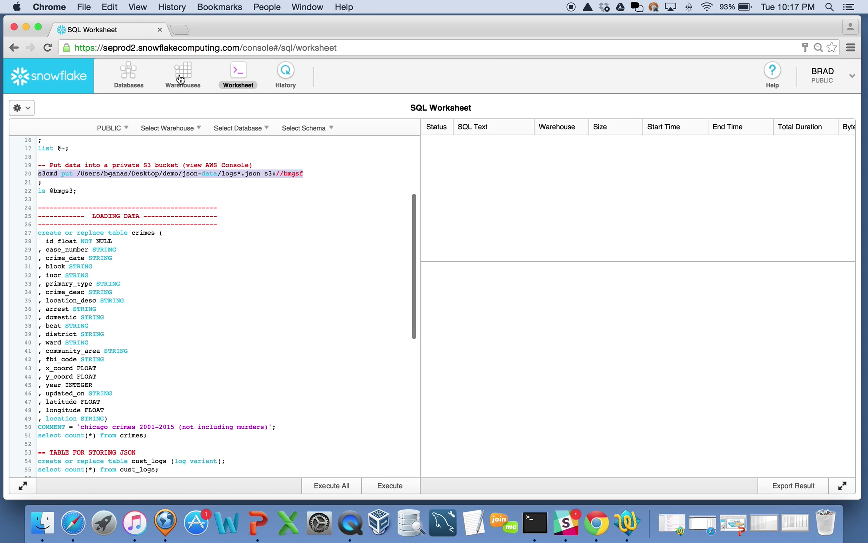
pyautogui.click(134, 75)
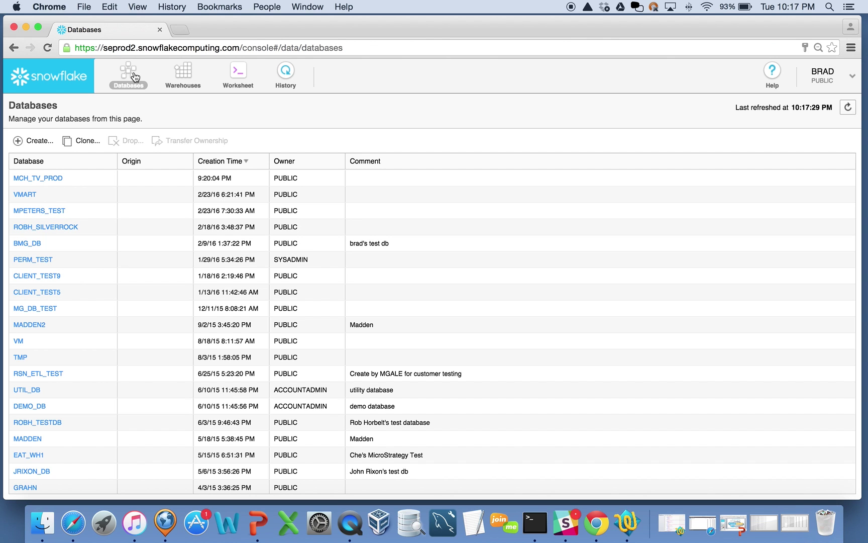
pyautogui.click(28, 244)
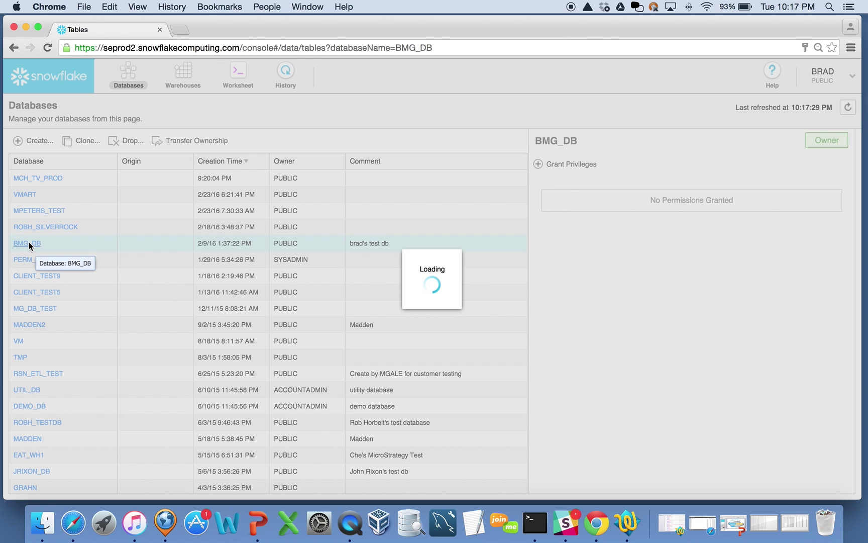
pyautogui.click(166, 131)
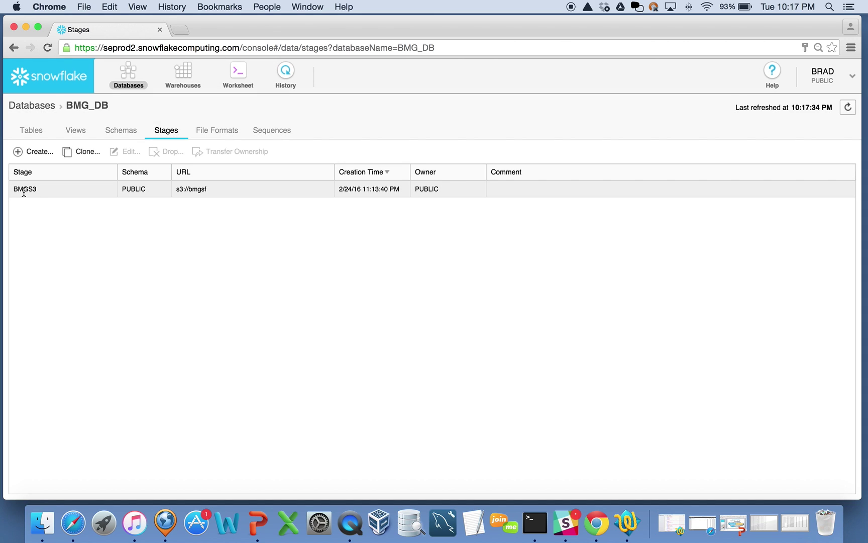
pyautogui.moveTo(208, 190); pyautogui.dragTo(177, 190)
pyautogui.click(239, 76)
pyautogui.click(67, 191)
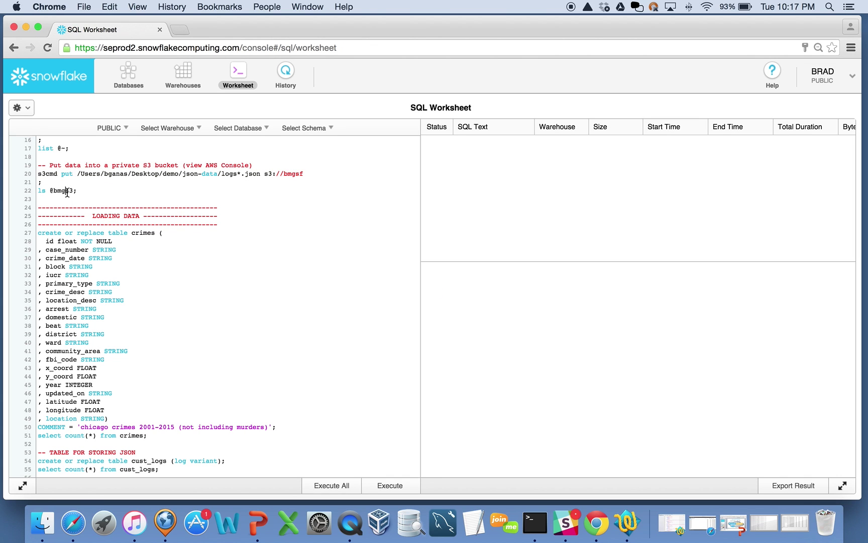
pyautogui.press('super+Return')
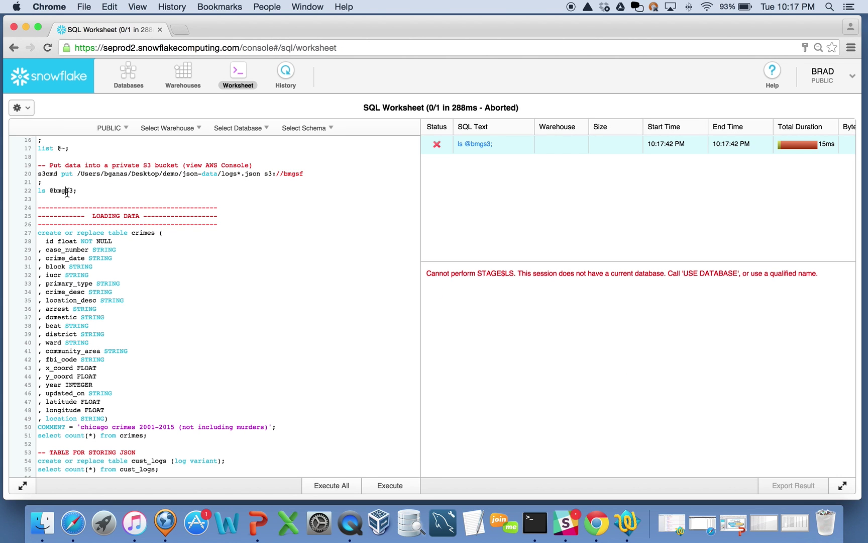
pyautogui.click(242, 129)
pyautogui.click(235, 165)
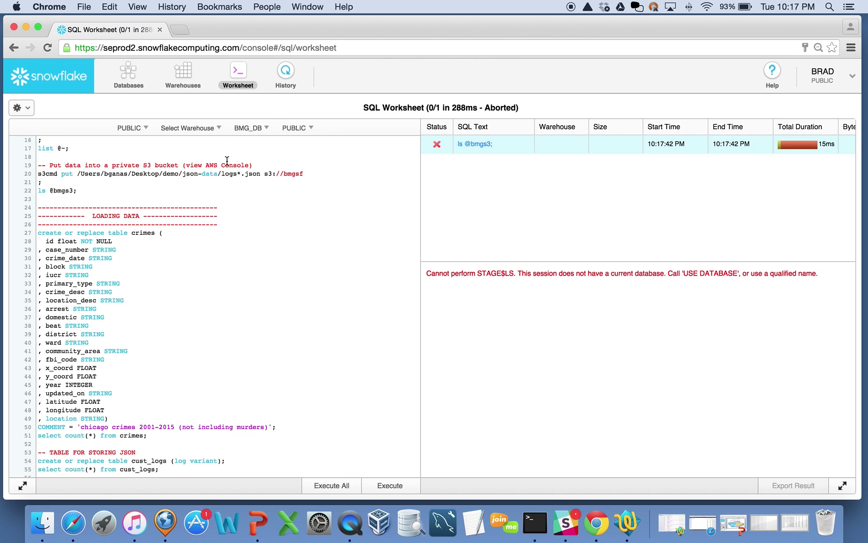
pyautogui.click(193, 129)
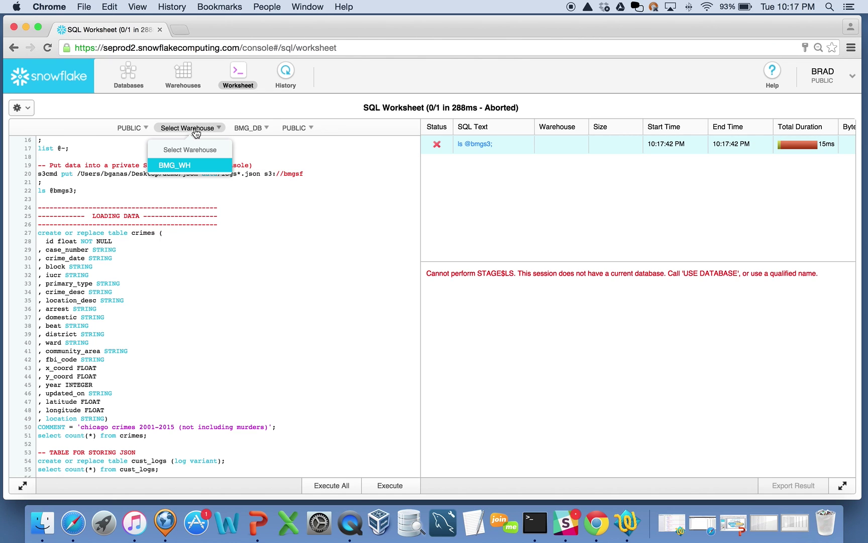
pyautogui.click(174, 167)
pyautogui.press('super+Return')
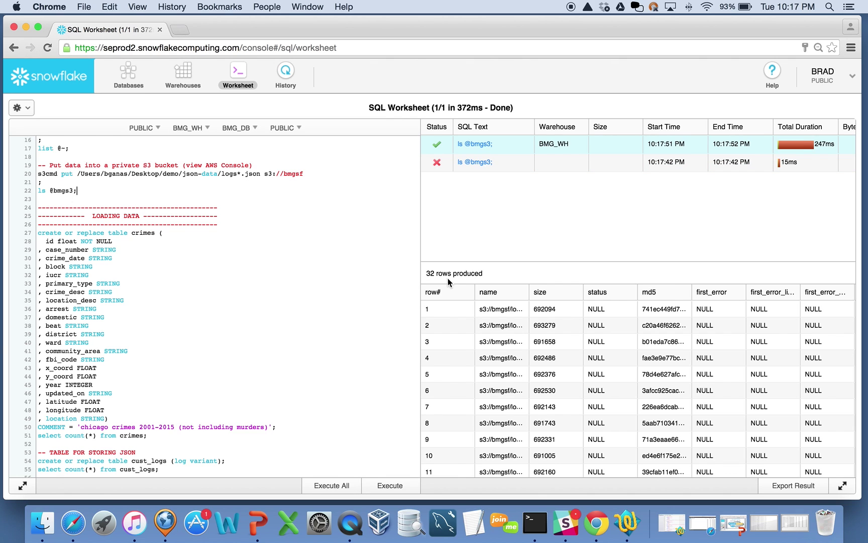
pyautogui.moveTo(529, 292); pyautogui.dragTo(570, 291)
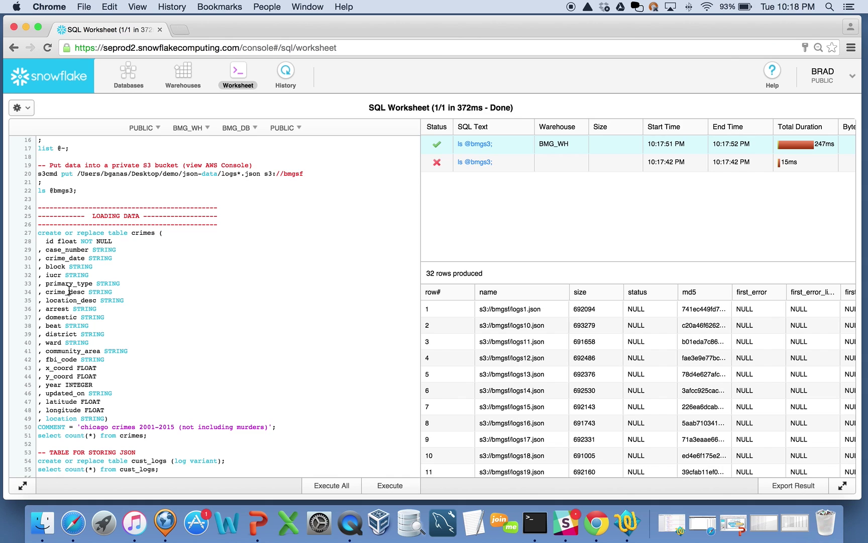
# Run the create or replace table crimes statement, and count the rows in the crimes table
pyautogui.press('super+Return')
pyautogui.scroll(-3, 99, 261)
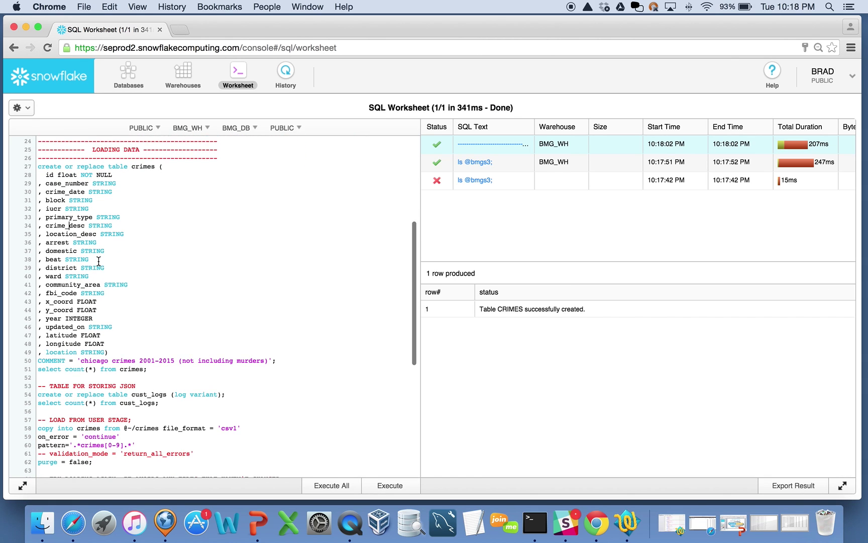
pyautogui.click(70, 369)
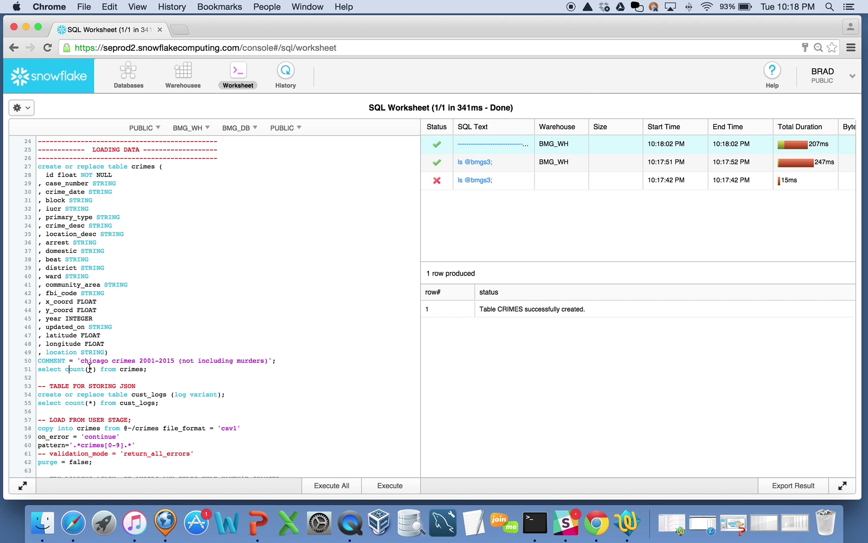
pyautogui.press('super+Return')
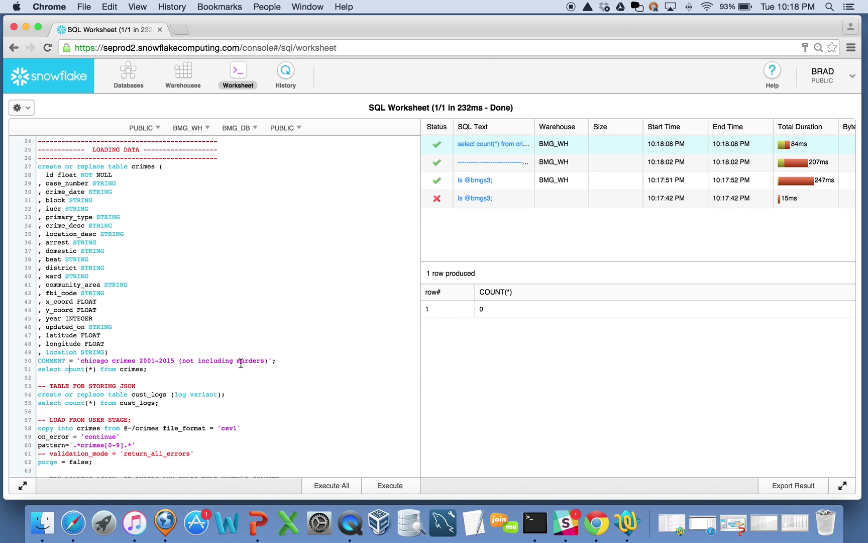
# Run the statement creating the cust_logs table with a log variant column, and count the table's rows
pyautogui.scroll(-4, 186, 368)
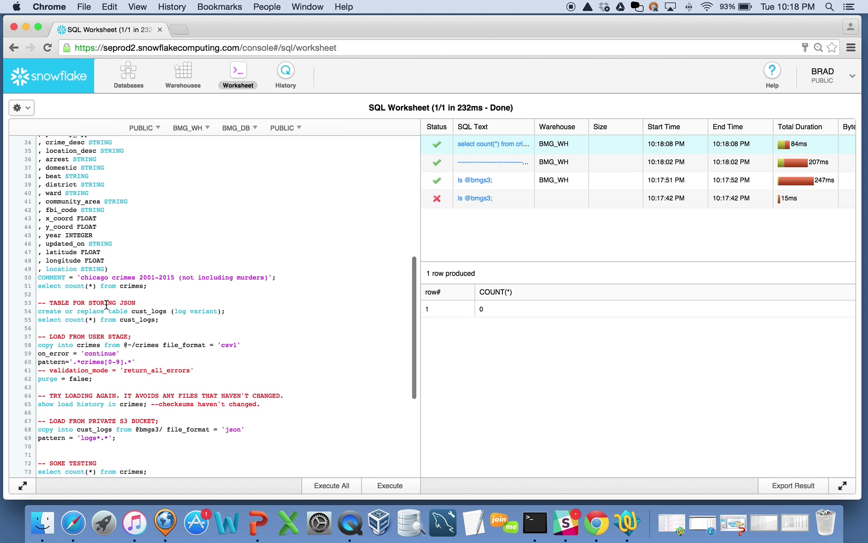
pyautogui.scroll(1, 108, 312)
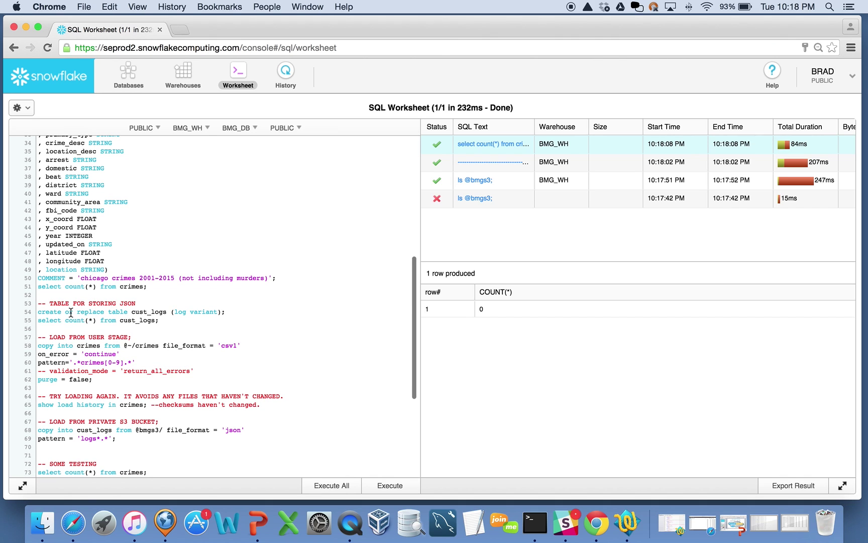
pyautogui.moveTo(40, 313); pyautogui.dragTo(224, 317)
pyautogui.scroll(-1, 221, 315)
pyautogui.click(185, 313)
pyautogui.press('super+Return')
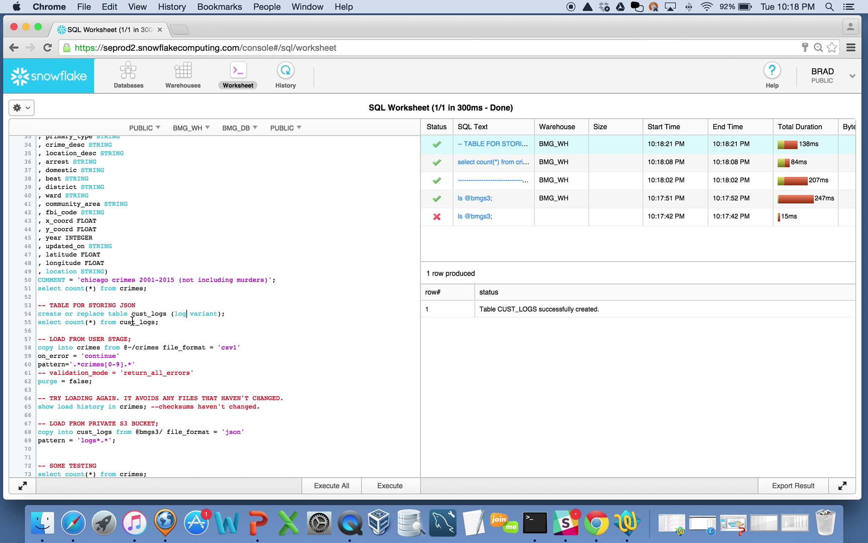
pyautogui.press('super+Return')
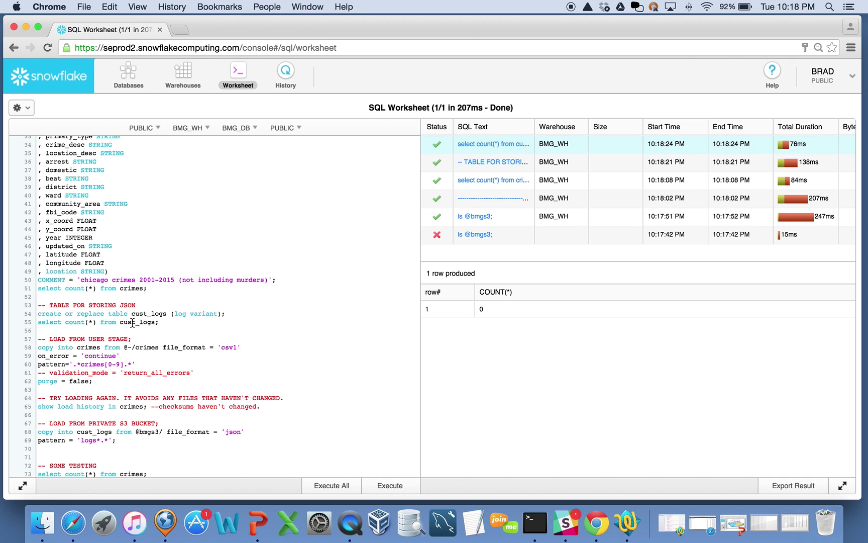
# Load the crimes table from the user stage @~/crimes by running its copy into statement with the csv1 file format
pyautogui.scroll(-5, 104, 326)
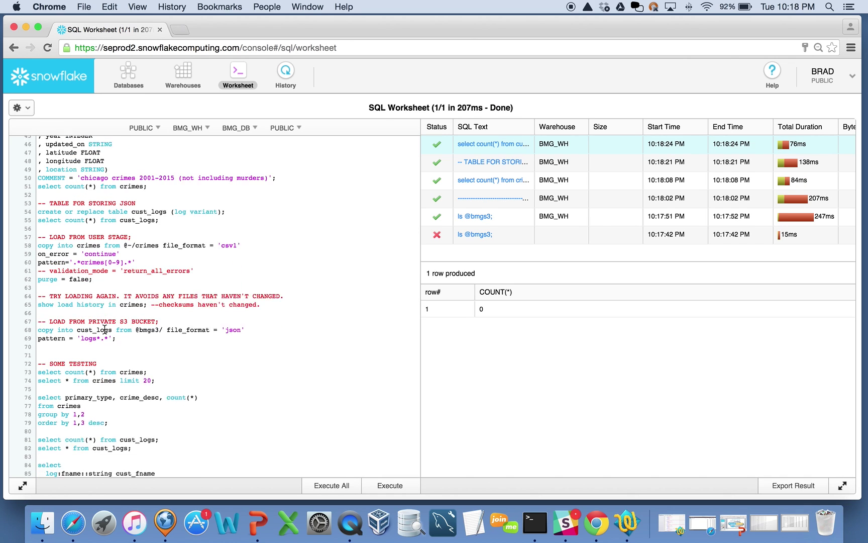
pyautogui.scroll(-1, 80, 231)
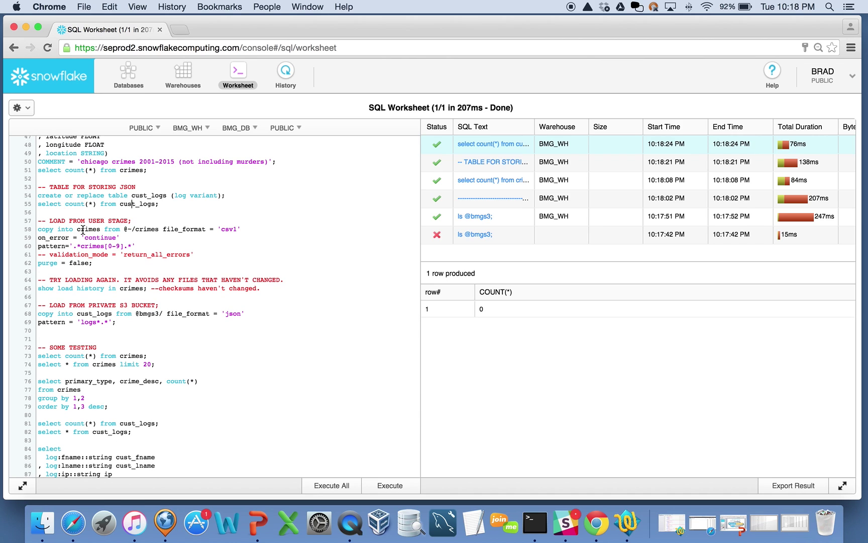
pyautogui.scroll(1, 83, 231)
pyautogui.moveTo(218, 240); pyautogui.dragTo(240, 239)
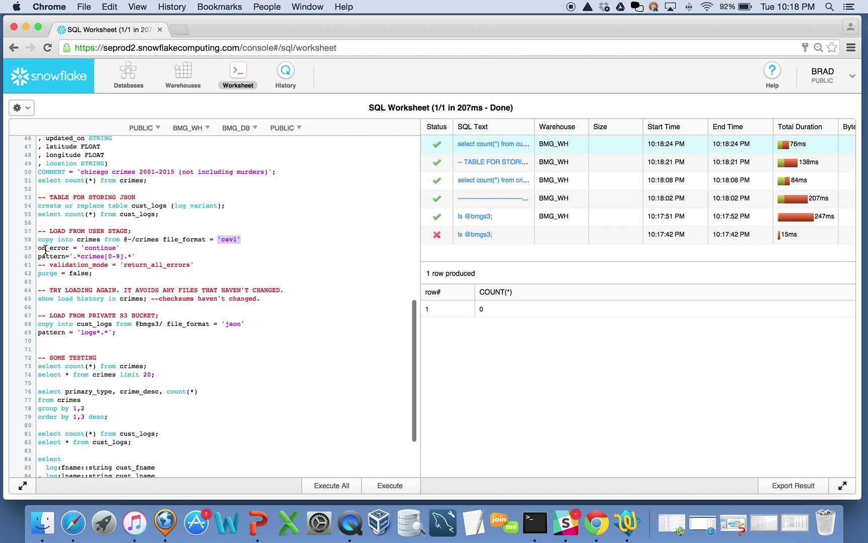
pyautogui.moveTo(39, 239); pyautogui.dragTo(161, 242)
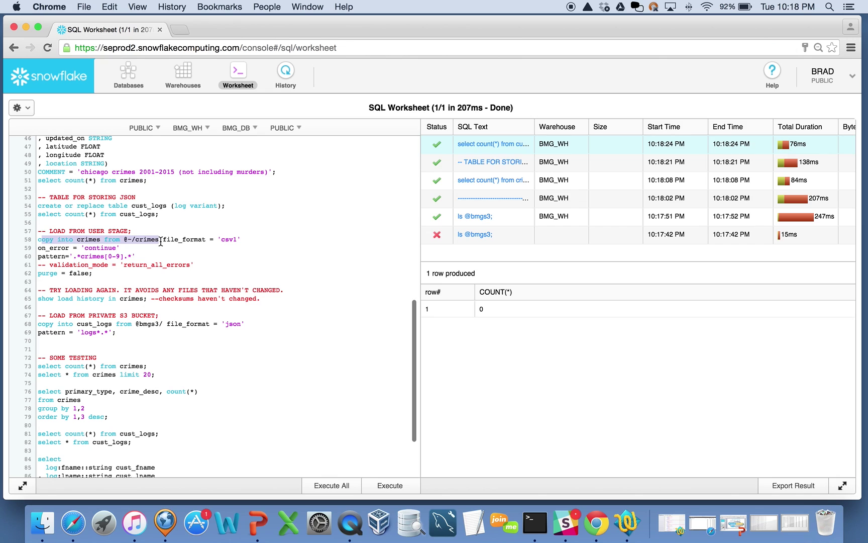
pyautogui.click(76, 255)
pyautogui.press('super+Return')
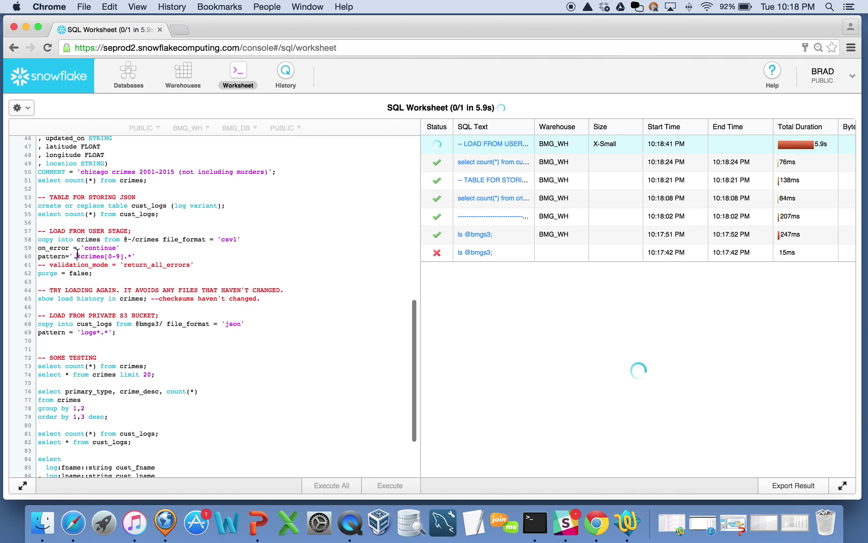
pyautogui.click(78, 255)
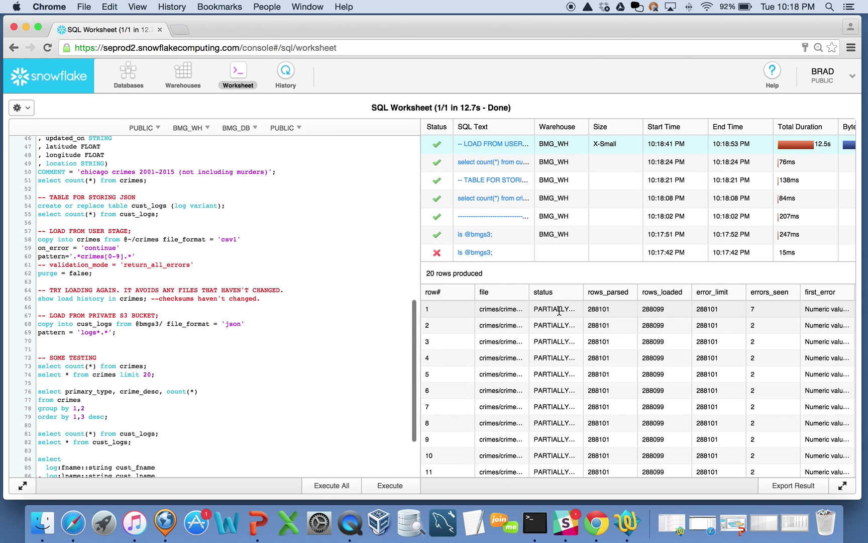
# Widen the status column and review the crimes load results per file against the on_error = 'continue' option
pyautogui.scroll(-1, 578, 323)
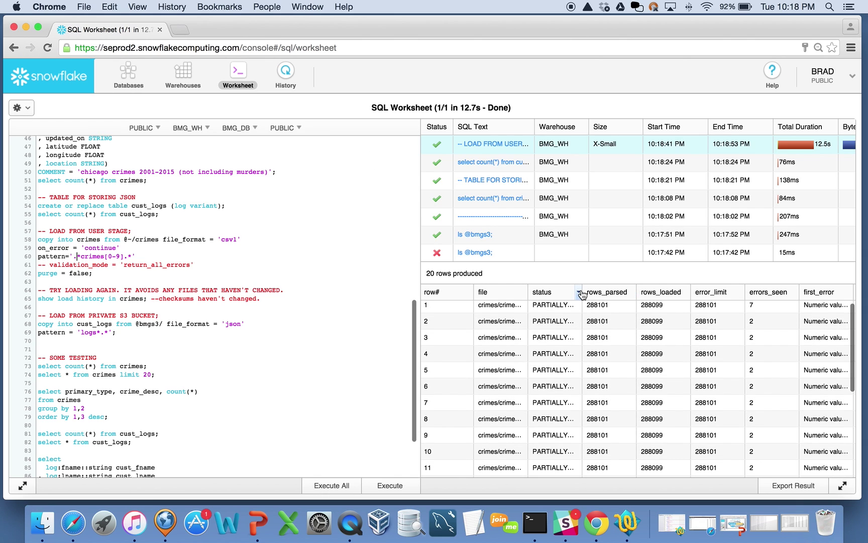
pyautogui.moveTo(583, 290); pyautogui.dragTo(611, 291)
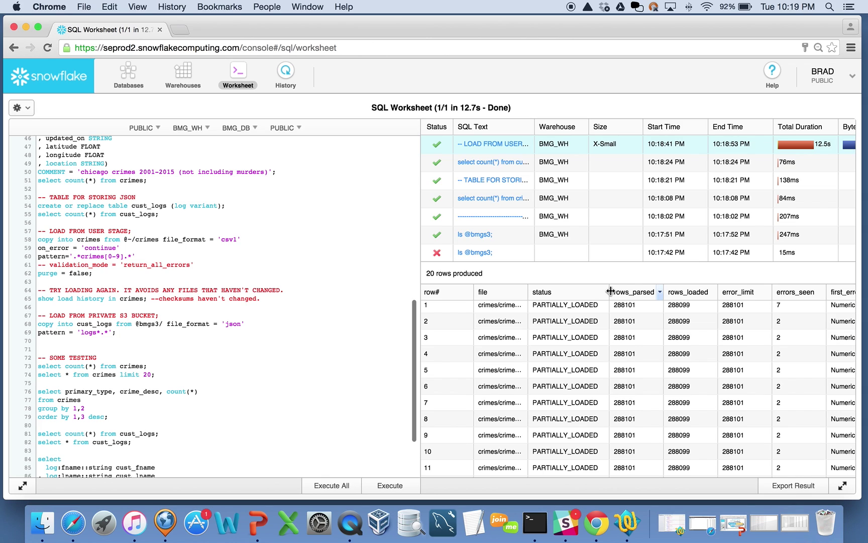
pyautogui.moveTo(126, 247); pyautogui.dragTo(26, 248)
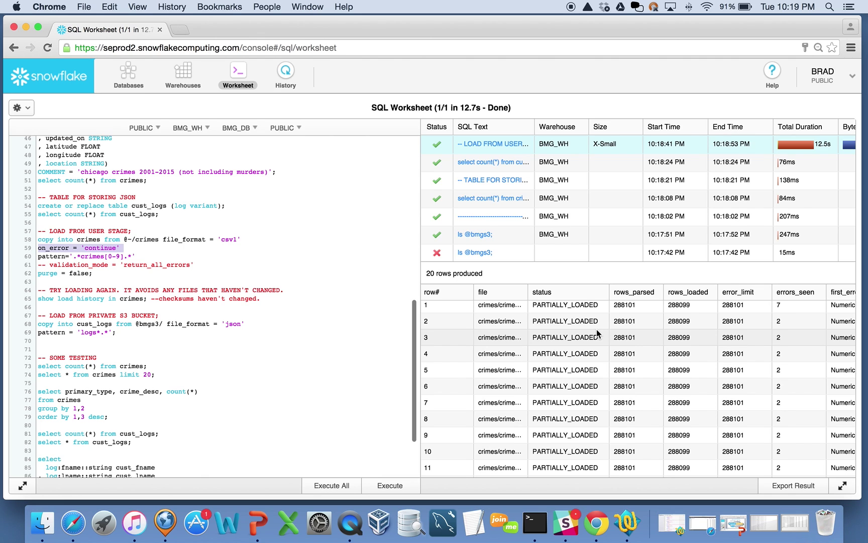
pyautogui.scroll(1, 796, 314)
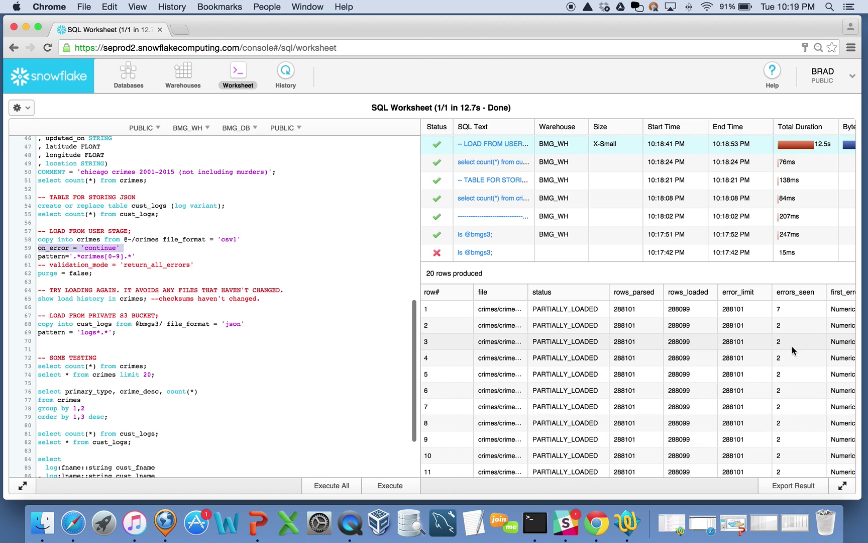
pyautogui.scroll(-5, 793, 341)
pyautogui.scroll(5, 793, 352)
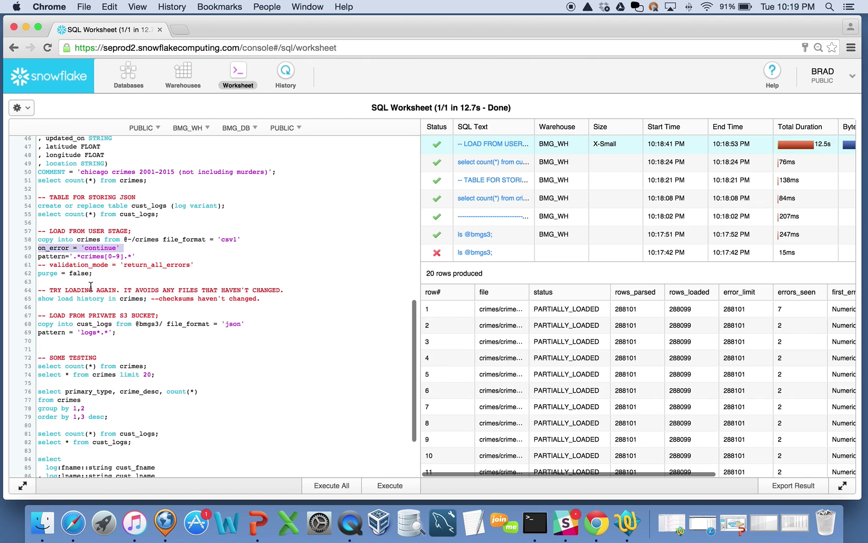
# Run the copy into crimes statement from the user stage a second time
pyautogui.click(196, 264)
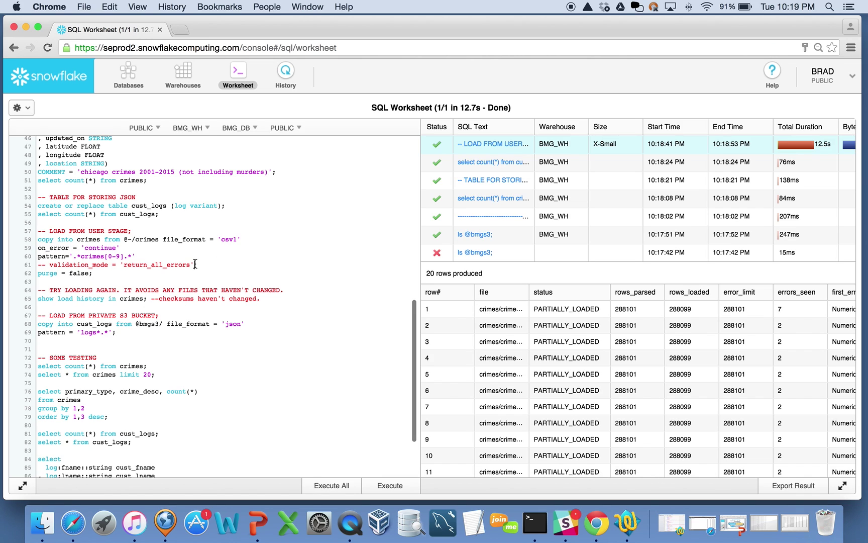
pyautogui.click(67, 247)
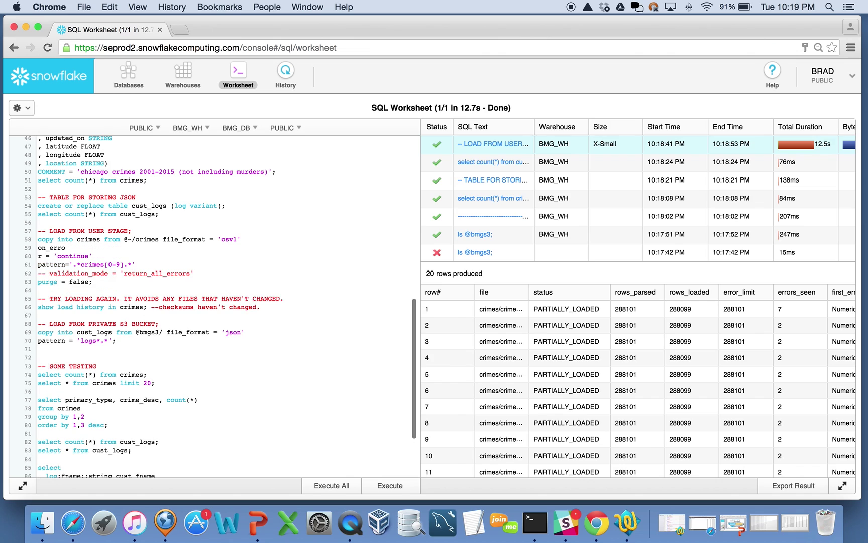
pyautogui.press('super+Return')
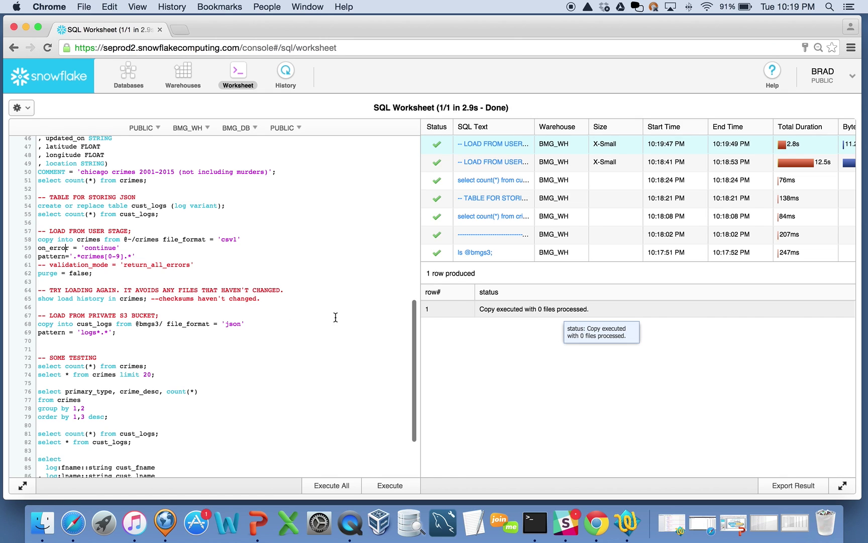
# Show the load history of the crimes table, and widen the md5 column to examine the file checksums
pyautogui.click(113, 300)
pyautogui.press('super+Return')
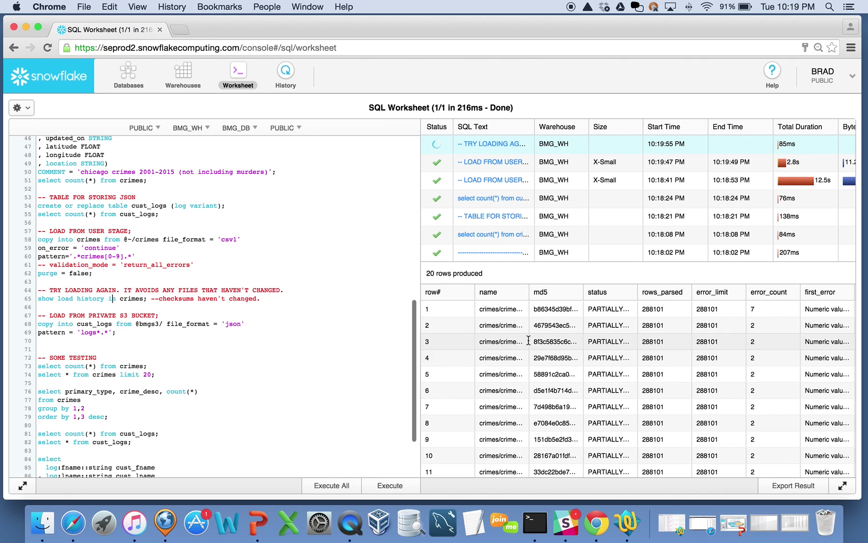
pyautogui.moveTo(534, 309); pyautogui.dragTo(619, 295)
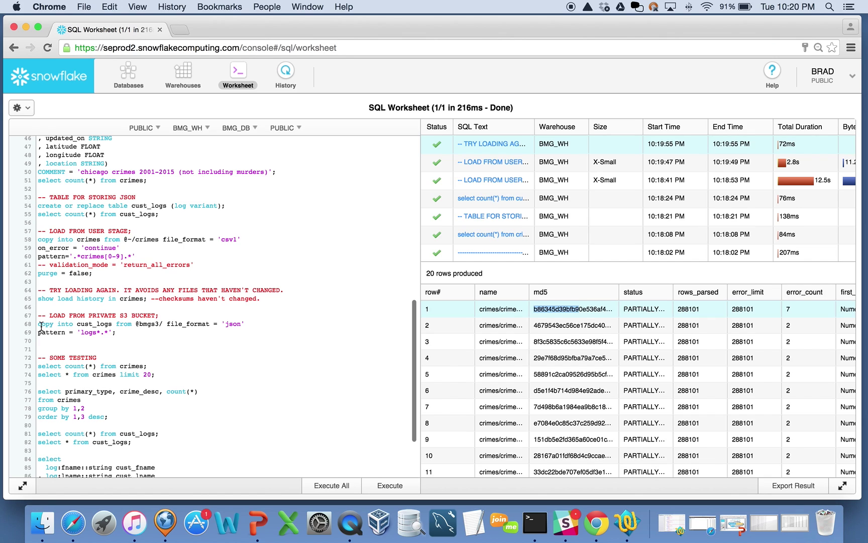
pyautogui.moveTo(38, 324); pyautogui.dragTo(264, 323)
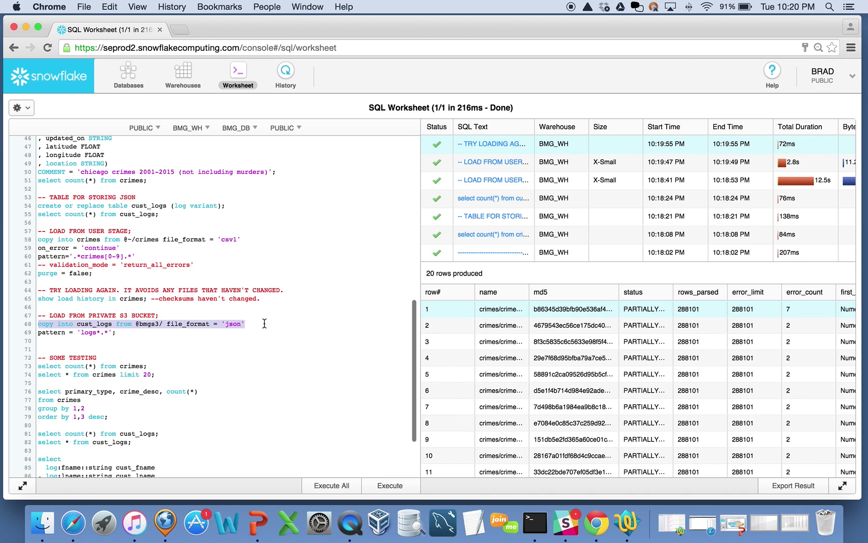
pyautogui.click(54, 331)
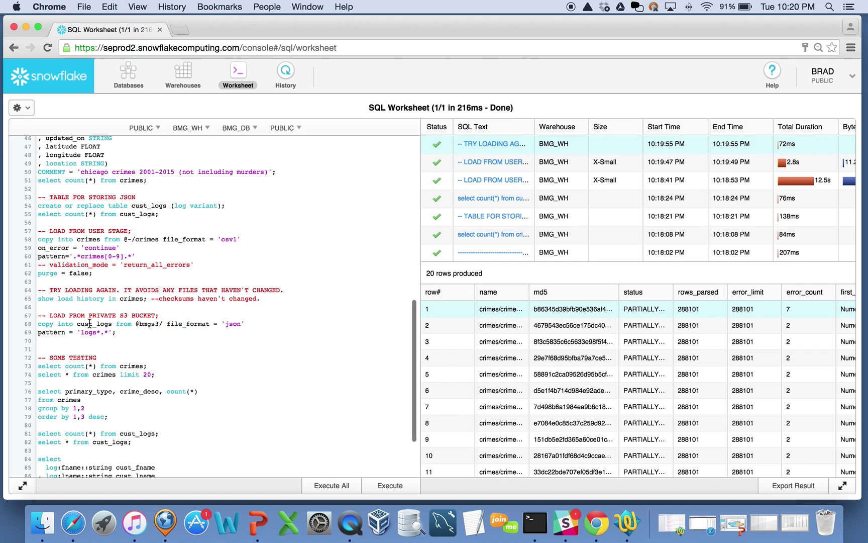
pyautogui.press('super+Return')
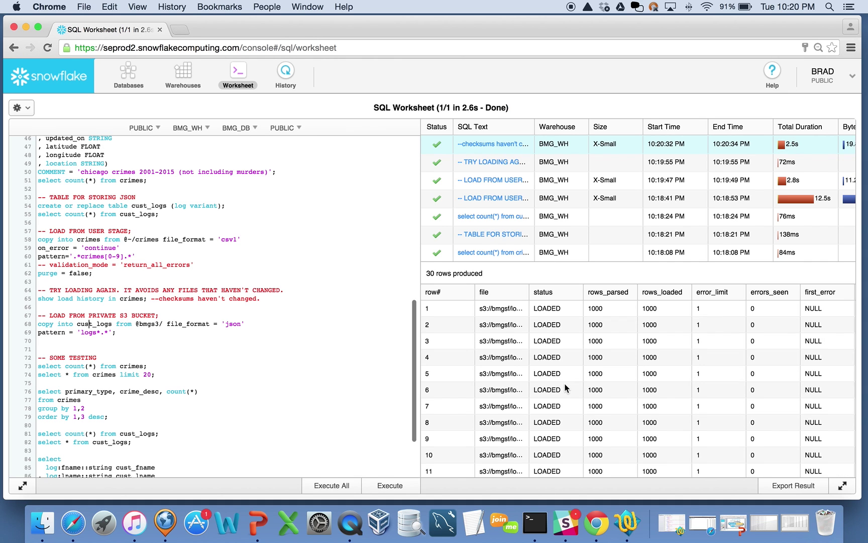
pyautogui.scroll(-5, 565, 382)
pyautogui.scroll(5, 564, 388)
# Count the rows in crimes, preview the table with select * from crimes limit 20, and widen the results pane
pyautogui.scroll(-5, 167, 366)
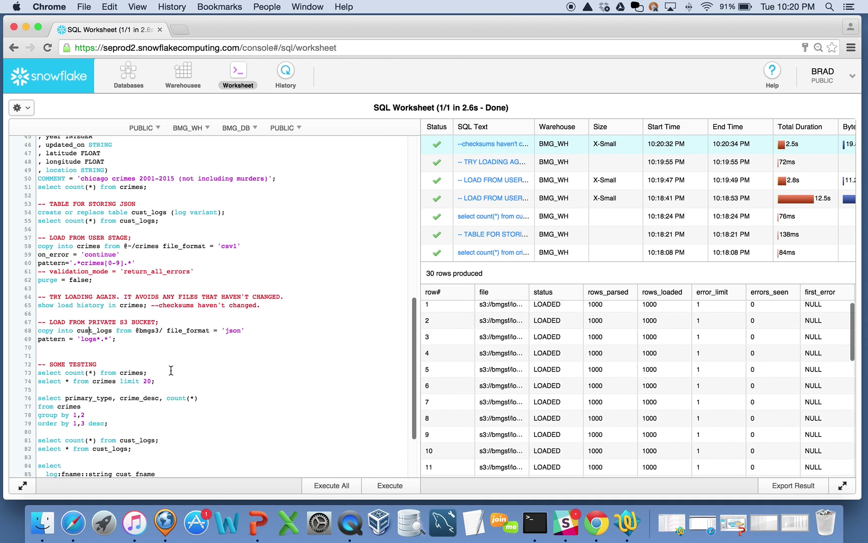
pyautogui.click(73, 285)
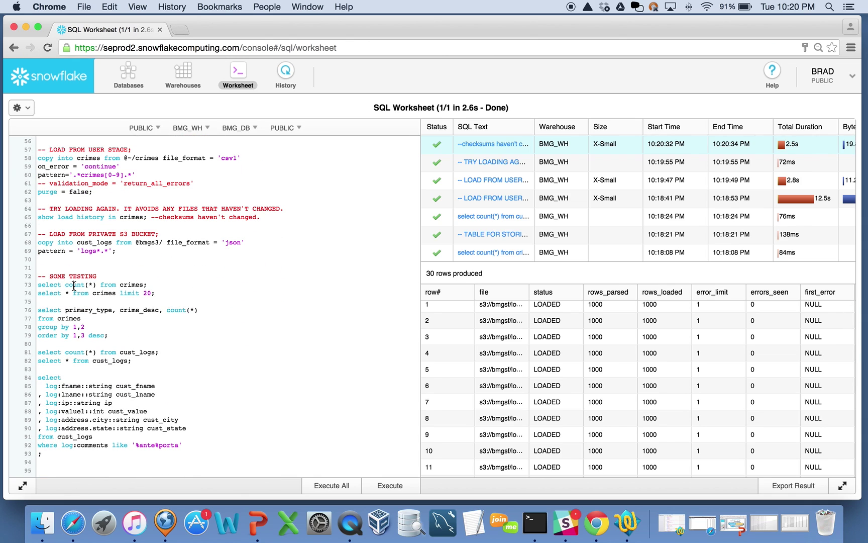
pyautogui.press('super+Return')
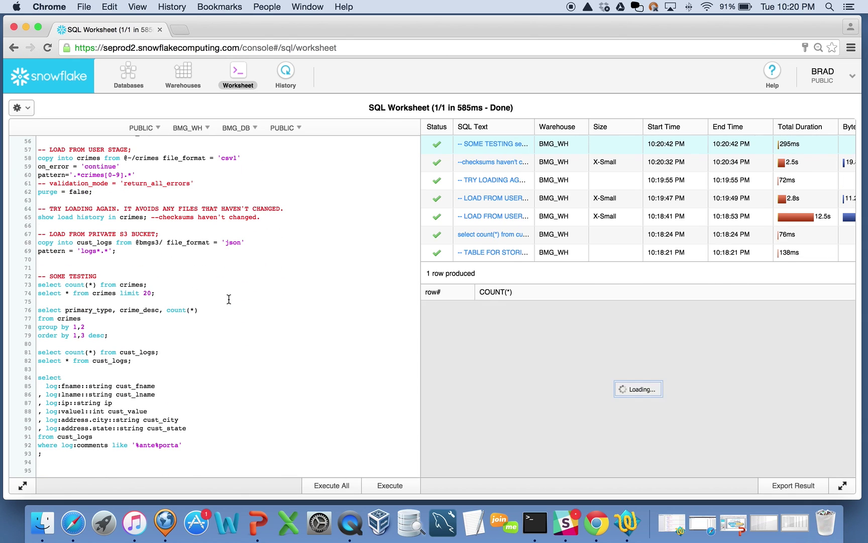
pyautogui.click(120, 293)
pyautogui.press('super+Return')
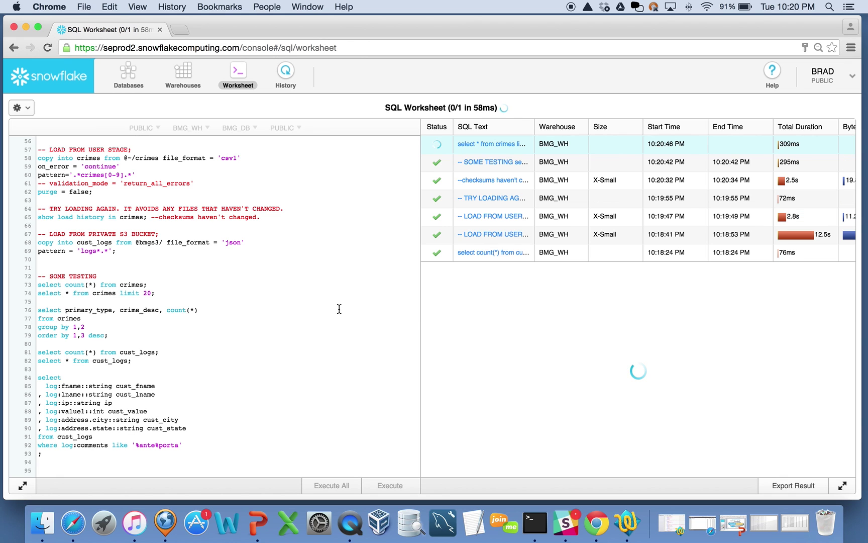
pyautogui.moveTo(420, 305); pyautogui.dragTo(318, 310)
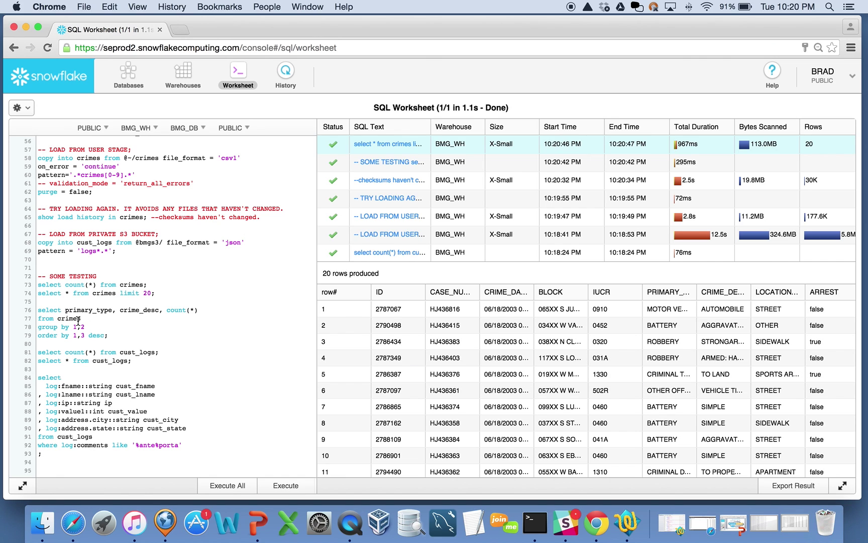
# Run the query counting crimes by primary_type and crime_desc, and count the rows in the cust_logs table
pyautogui.press('super+Return')
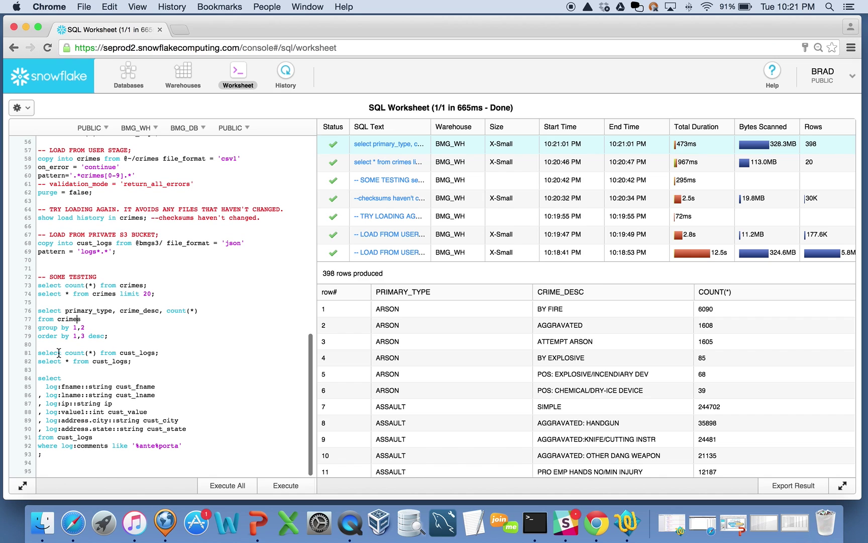
pyautogui.click(150, 354)
pyautogui.press('super+Return')
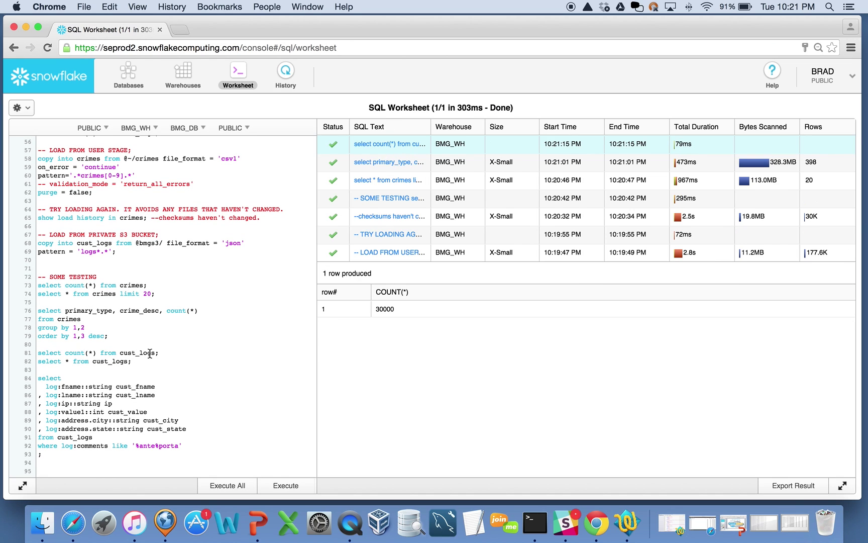
# Query all rows of cust_logs, and examine the full JSON of the fourth log record before closing it
pyautogui.click(84, 364)
pyautogui.press('super+Return')
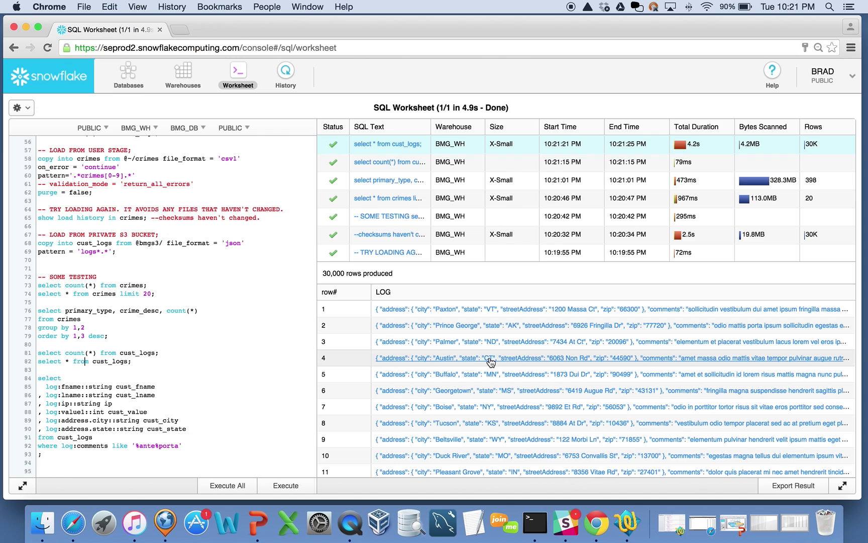
pyautogui.click(522, 357)
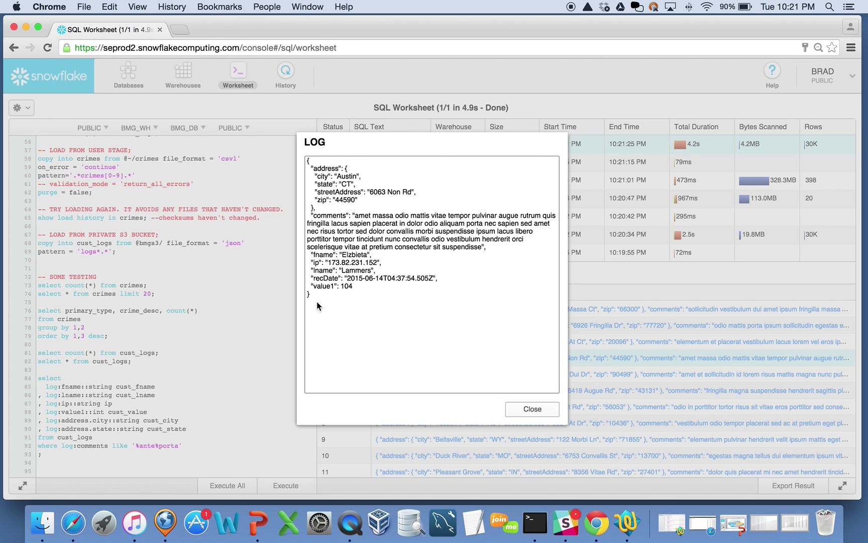
pyautogui.click(530, 409)
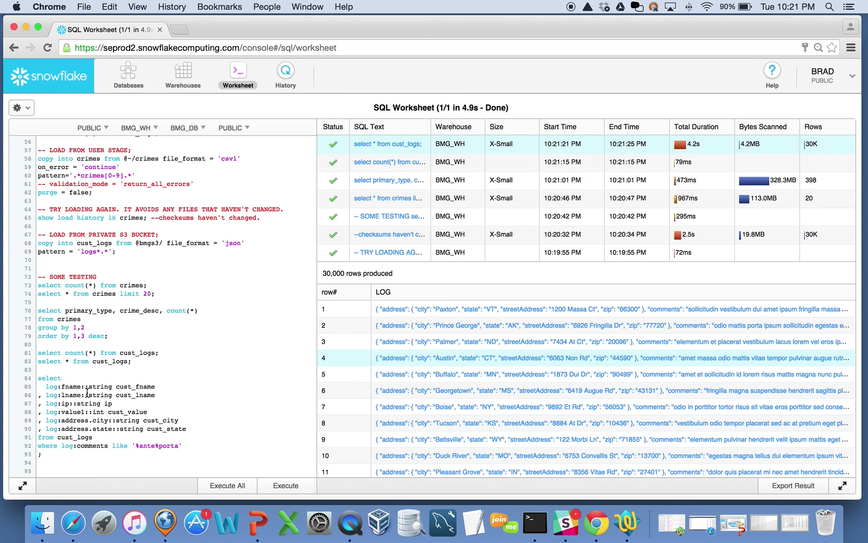
# Comment out the where log:comments filter with --, and run the select extracting customer name, IP, value, city and state from cust_logs
pyautogui.click(40, 445)
pyautogui.write('--')
pyautogui.scroll(-1, 95, 415)
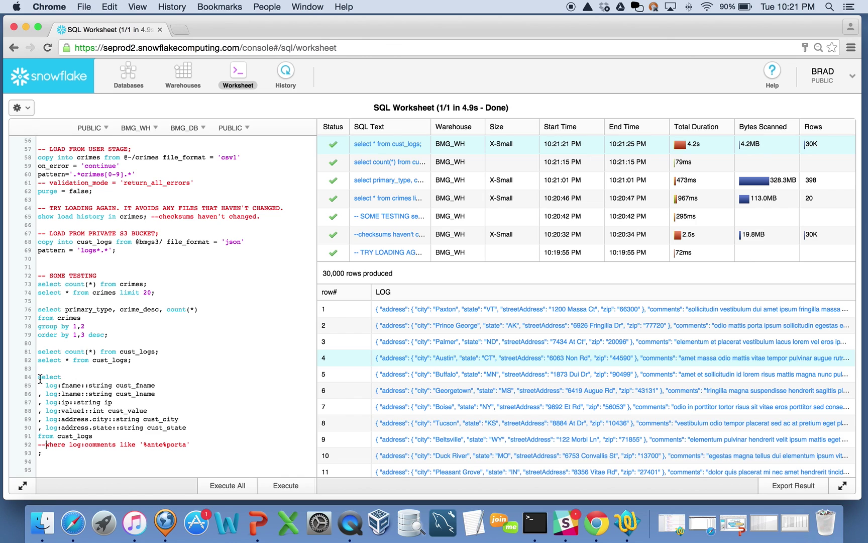
pyautogui.moveTo(40, 378); pyautogui.dragTo(144, 419)
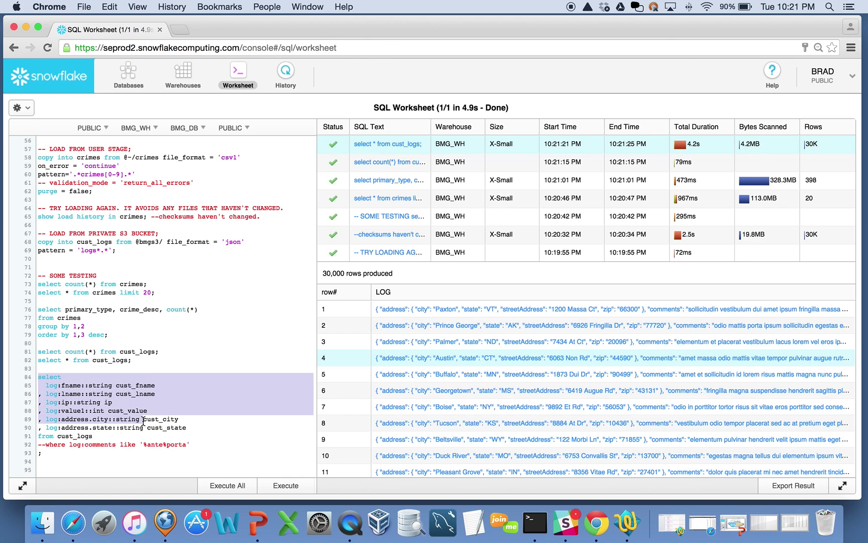
pyautogui.click(71, 420)
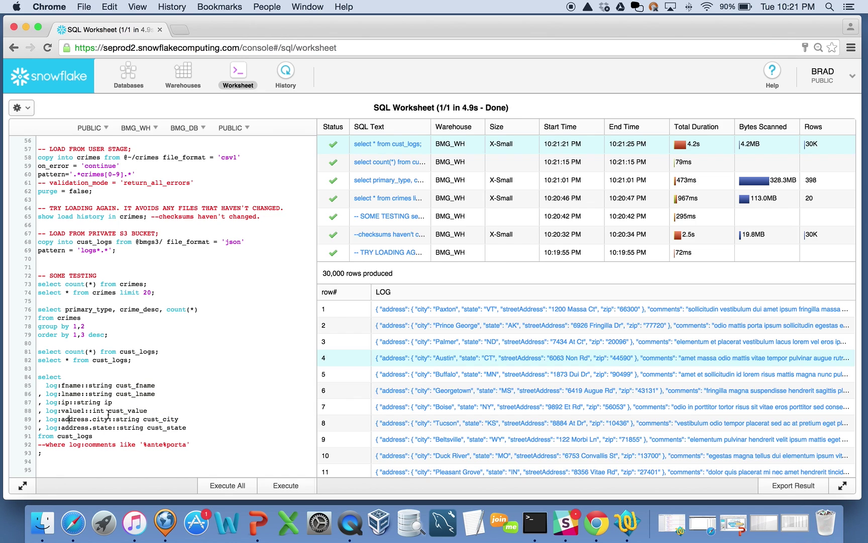
pyautogui.click(284, 486)
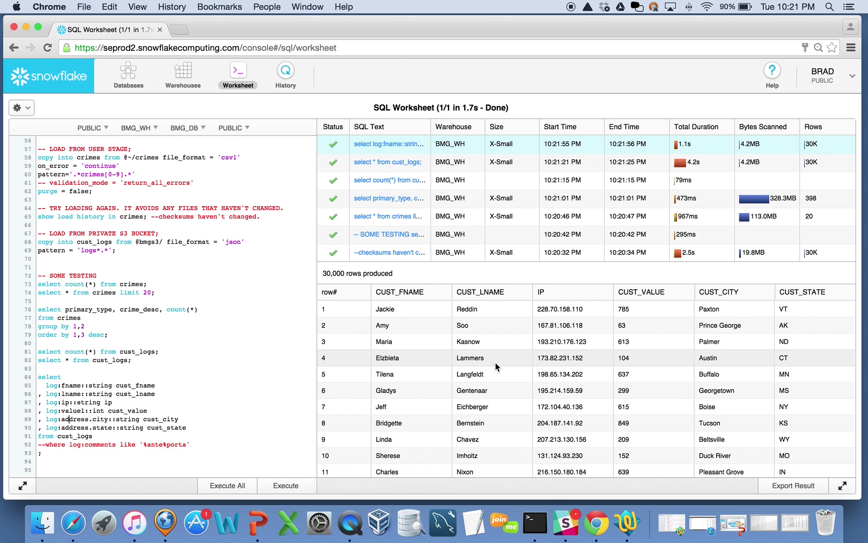
# Uncomment the where log:comments like '%ante%porta' filter and run the cust_logs select with it
pyautogui.click(46, 445)
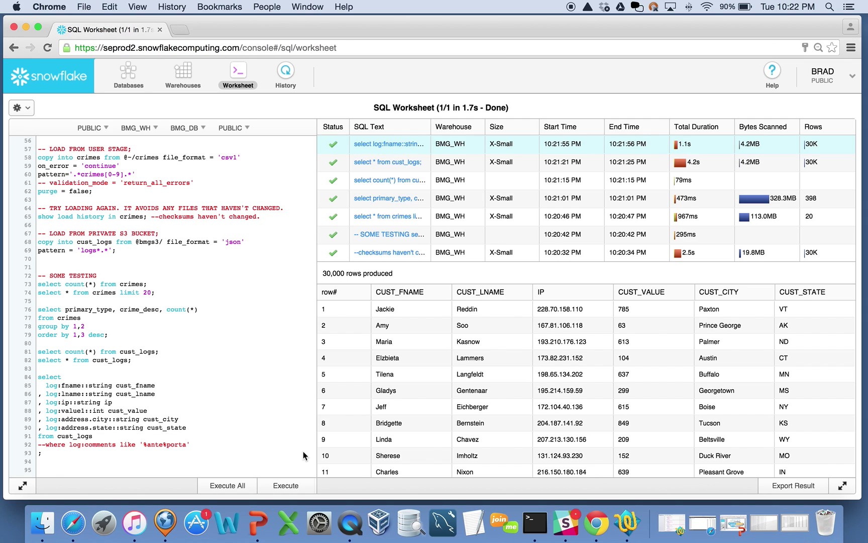
pyautogui.press('BackSpace')
pyautogui.press('BackSpace')
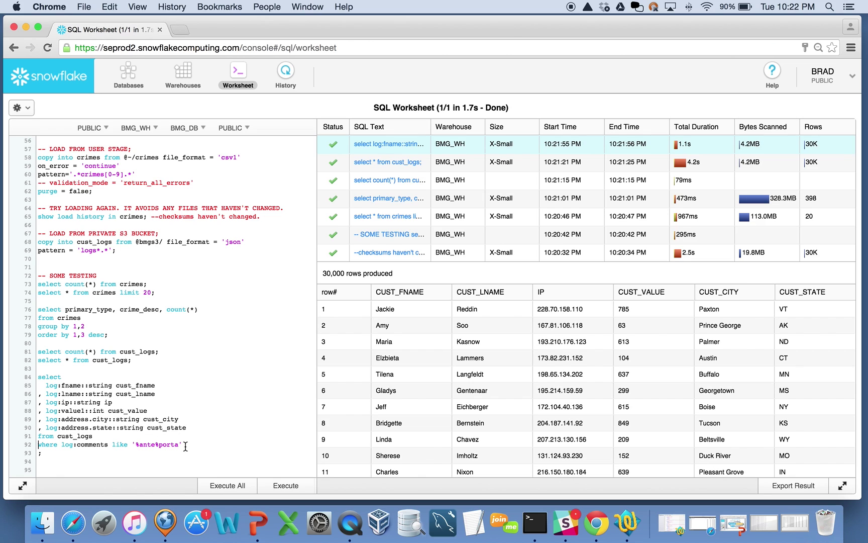
pyautogui.moveTo(184, 445); pyautogui.dragTo(42, 446)
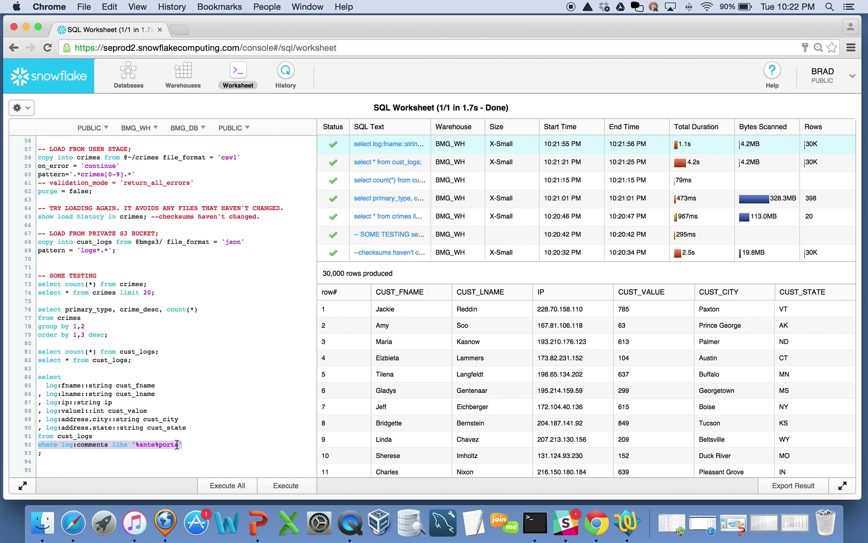
pyautogui.click(102, 419)
pyautogui.press('super+Return')
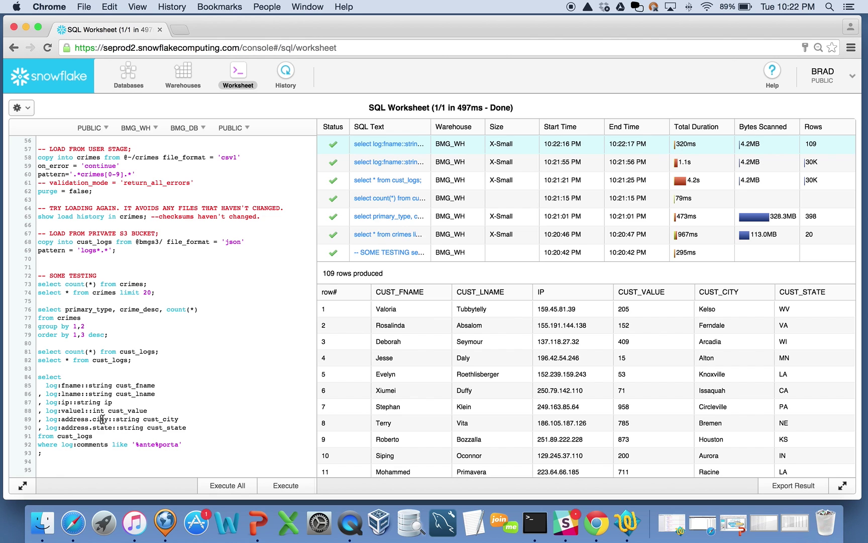
# Switch to the PowerPoint slide show and advance to the Alternatives for Data Migration to Snowflake slide
pyautogui.press('super+Tab')
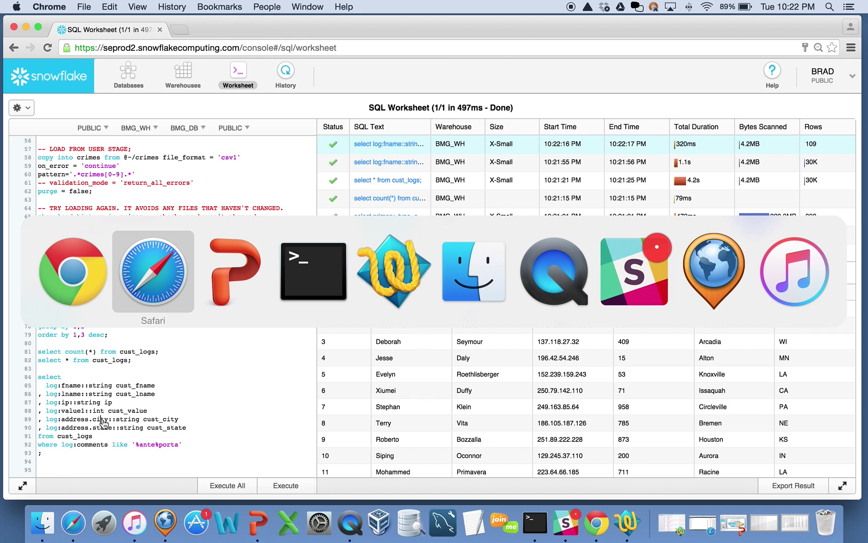
pyautogui.press('super+Tab')
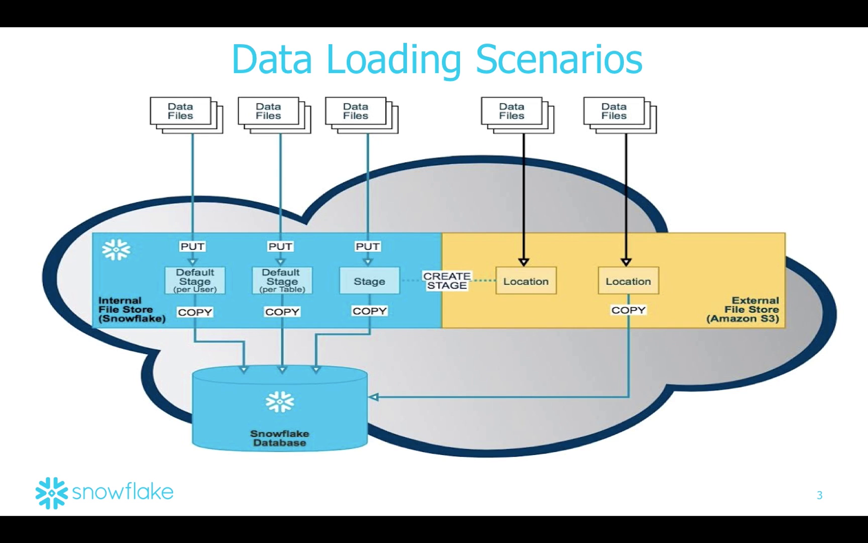
pyautogui.press('Right')
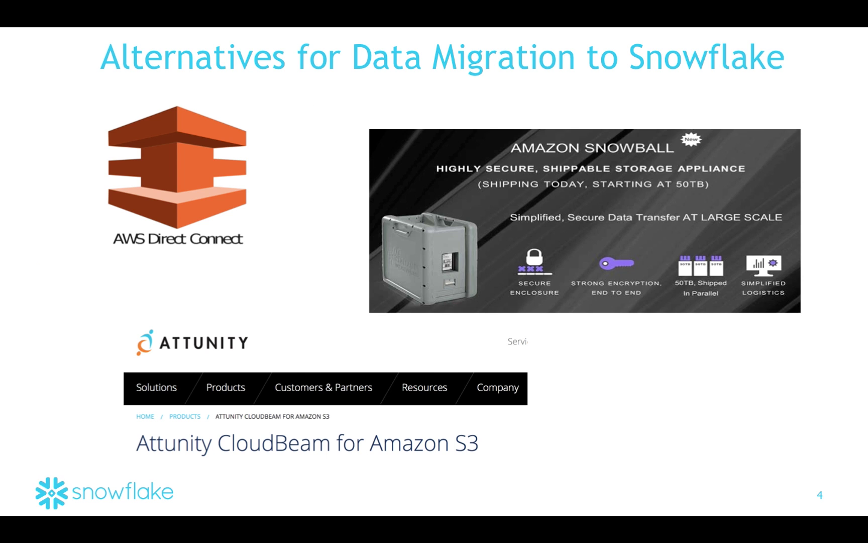